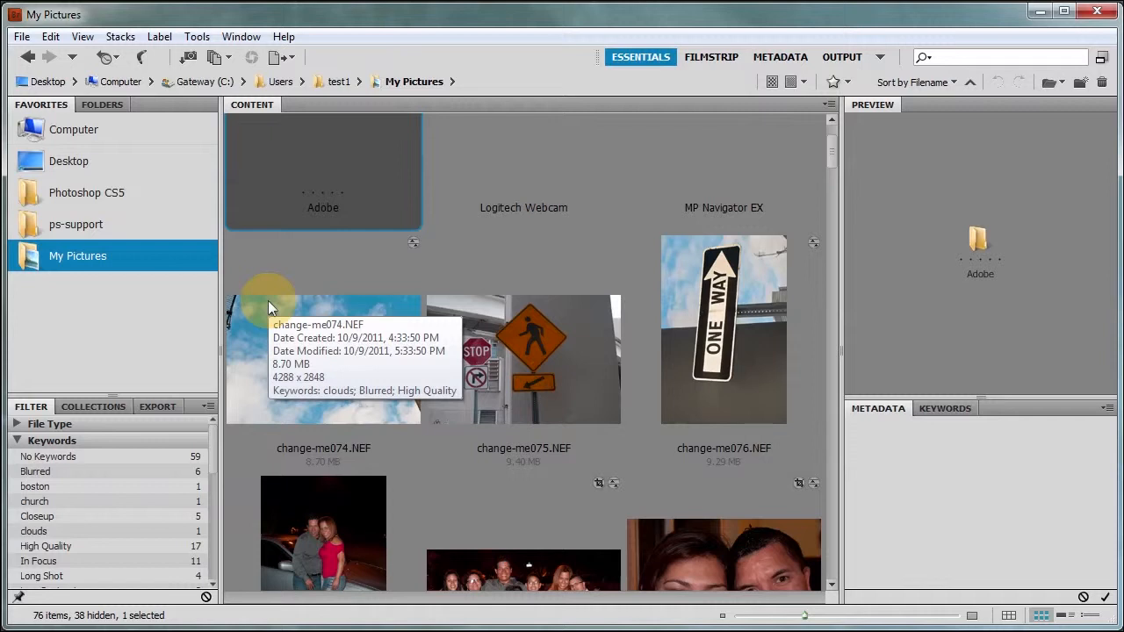
pyautogui.click(507, 374)
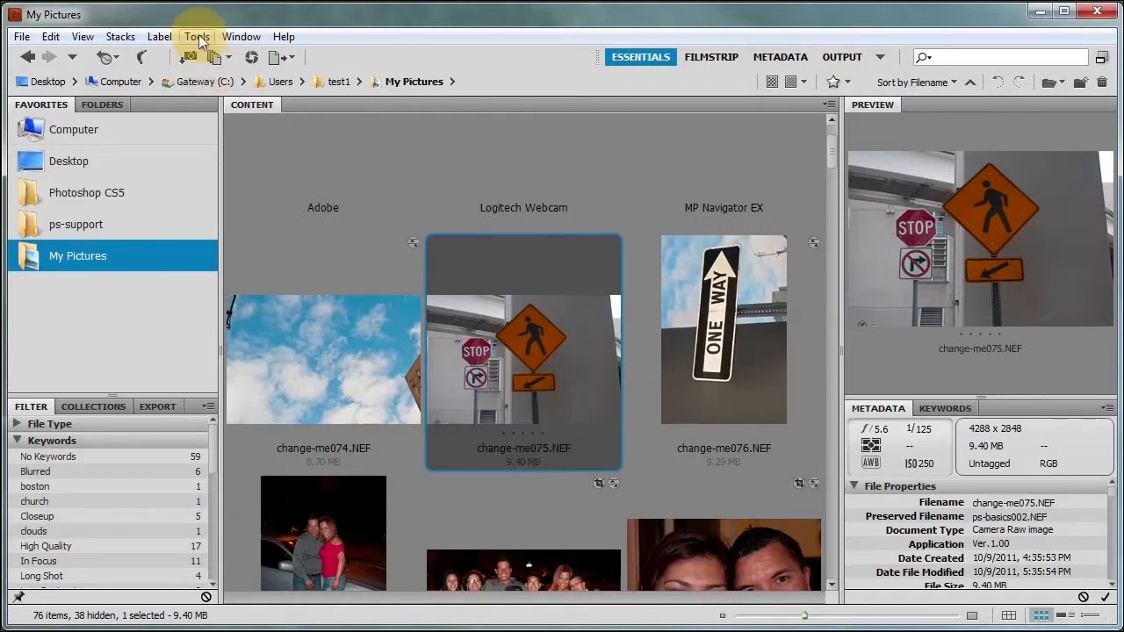
pyautogui.click(197, 36)
pyautogui.click(208, 58)
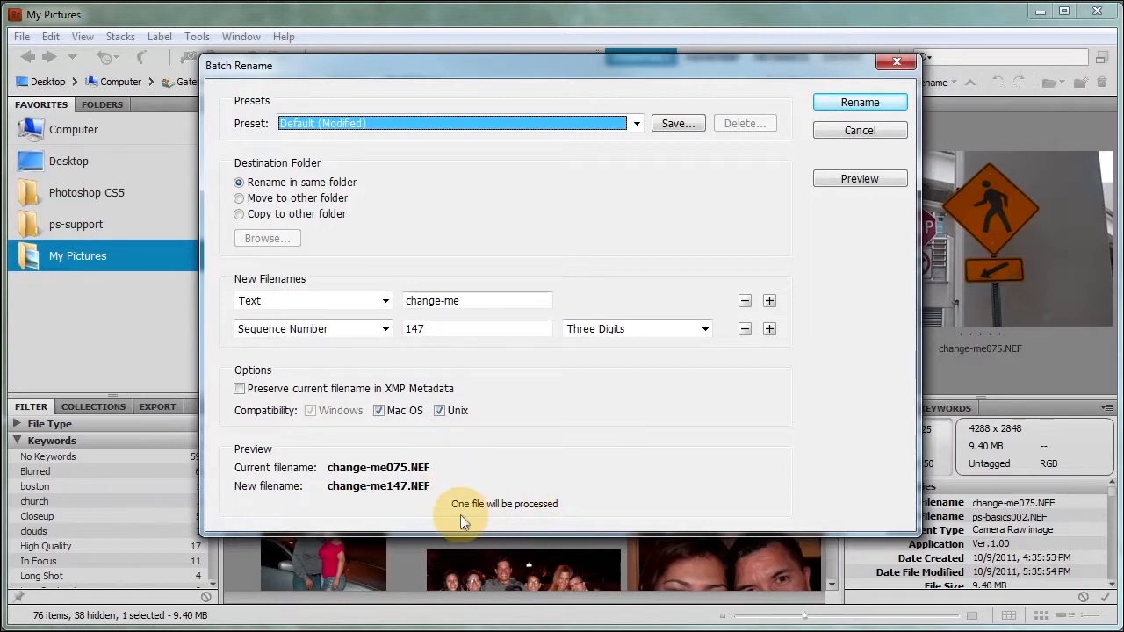
pyautogui.click(881, 130)
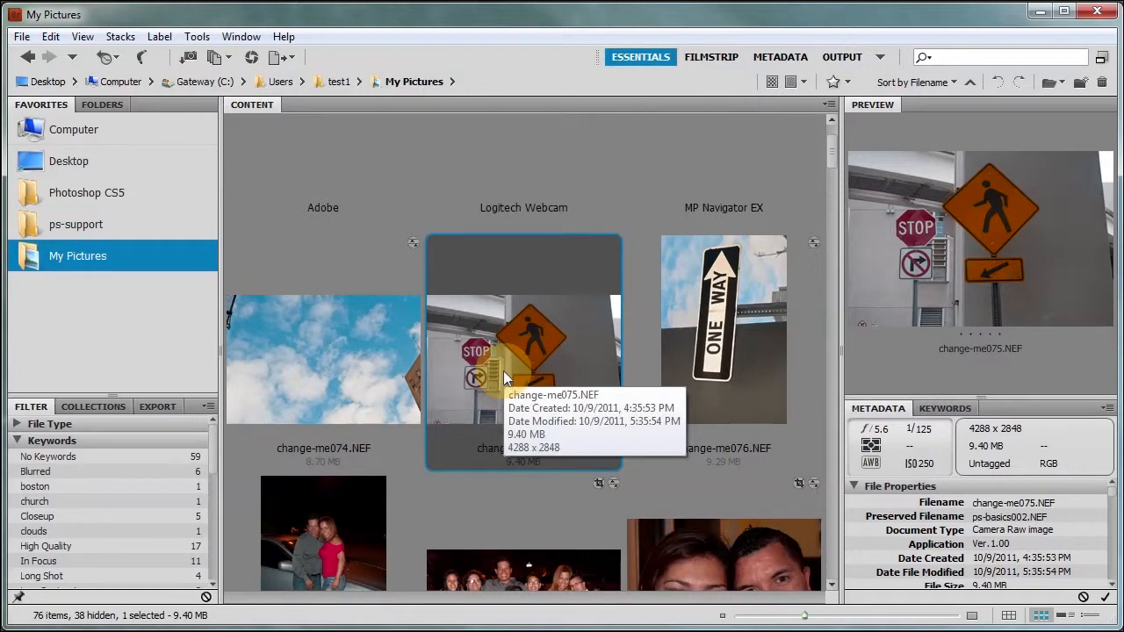
# Select all the images in My Pictures, leaving out the Adobe, Logitech Webcam and MP Navigator EX folders.
pyautogui.hotkey('ctrl', 'a')
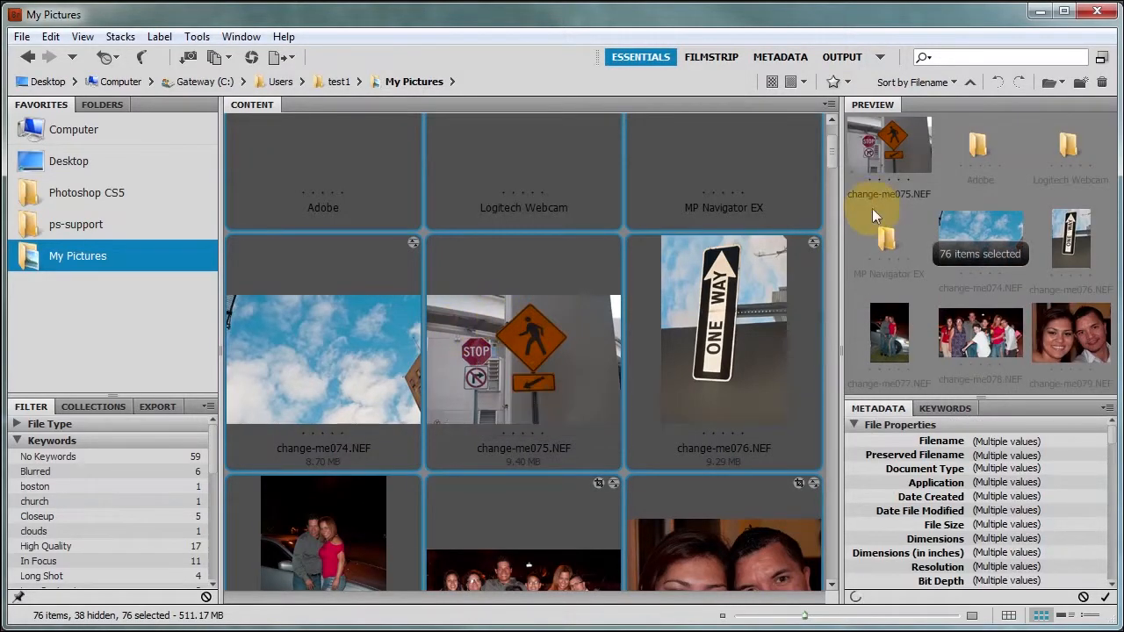
pyautogui.scroll(2, 832, 142)
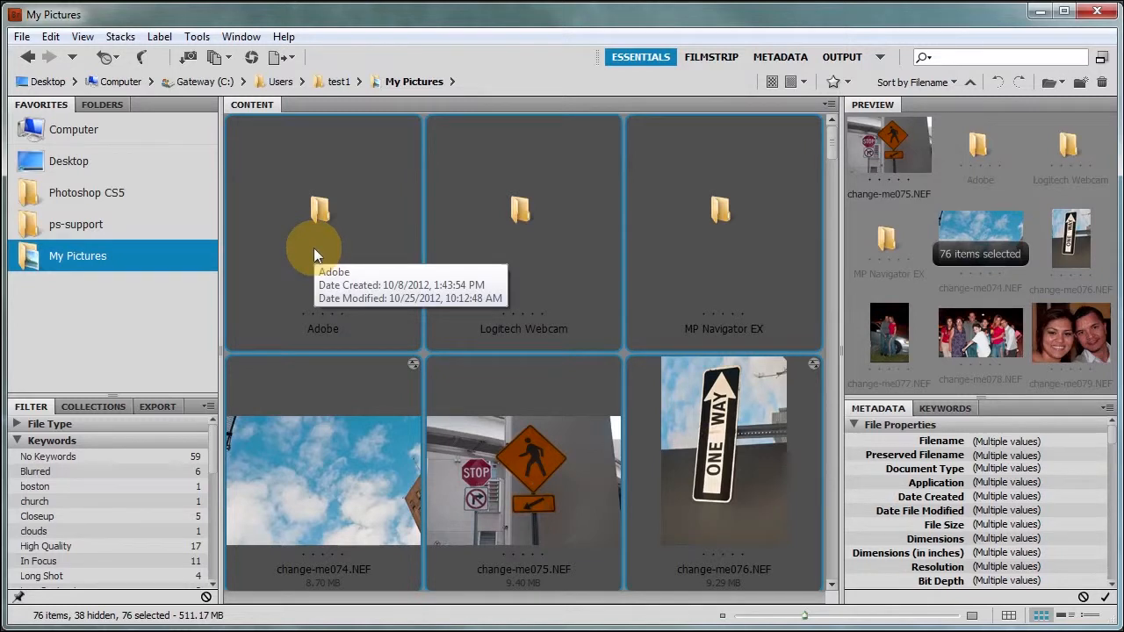
pyautogui.keyDown('ctrl'); pyautogui.click(319, 211); pyautogui.keyUp('ctrl')
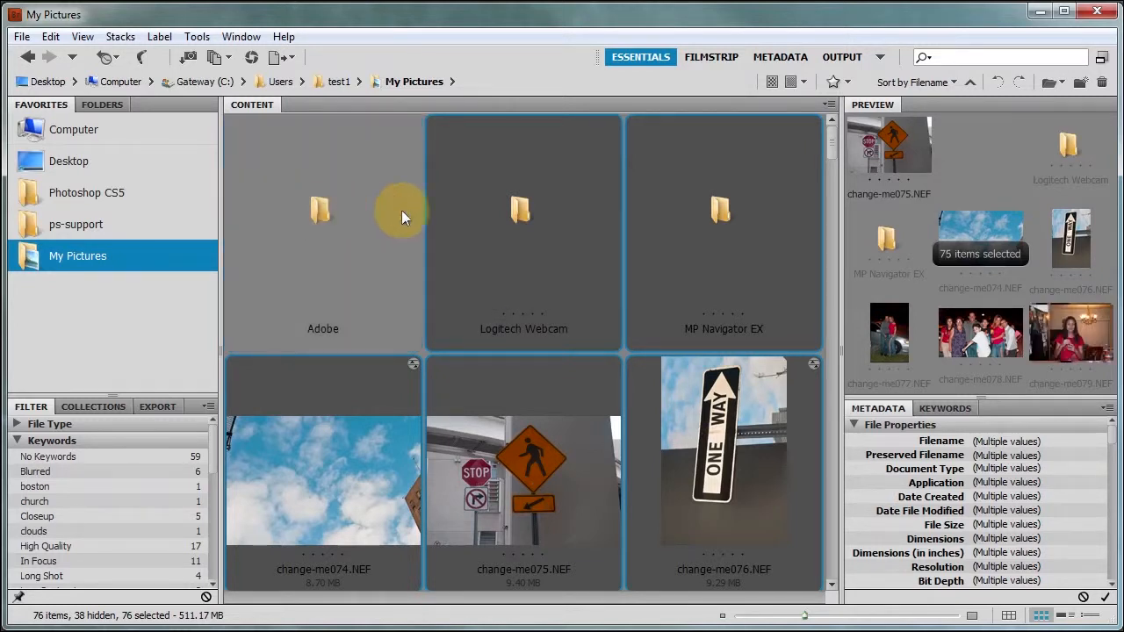
pyautogui.keyDown('ctrl'); pyautogui.click(520, 212); pyautogui.keyUp('ctrl')
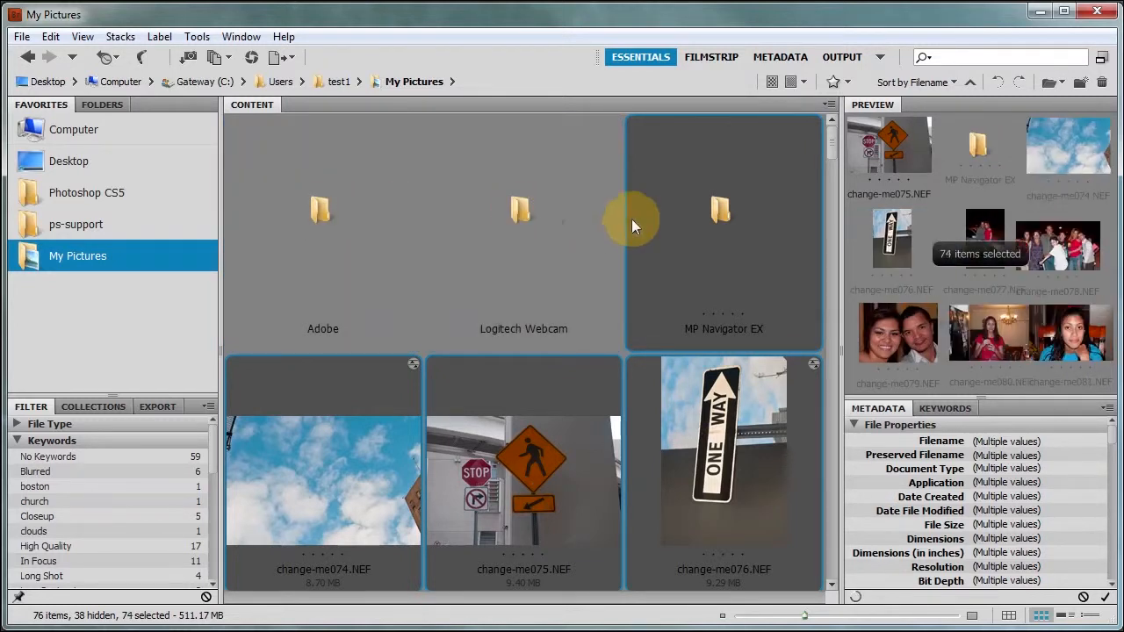
pyautogui.keyDown('ctrl'); pyautogui.click(725, 209); pyautogui.keyUp('ctrl')
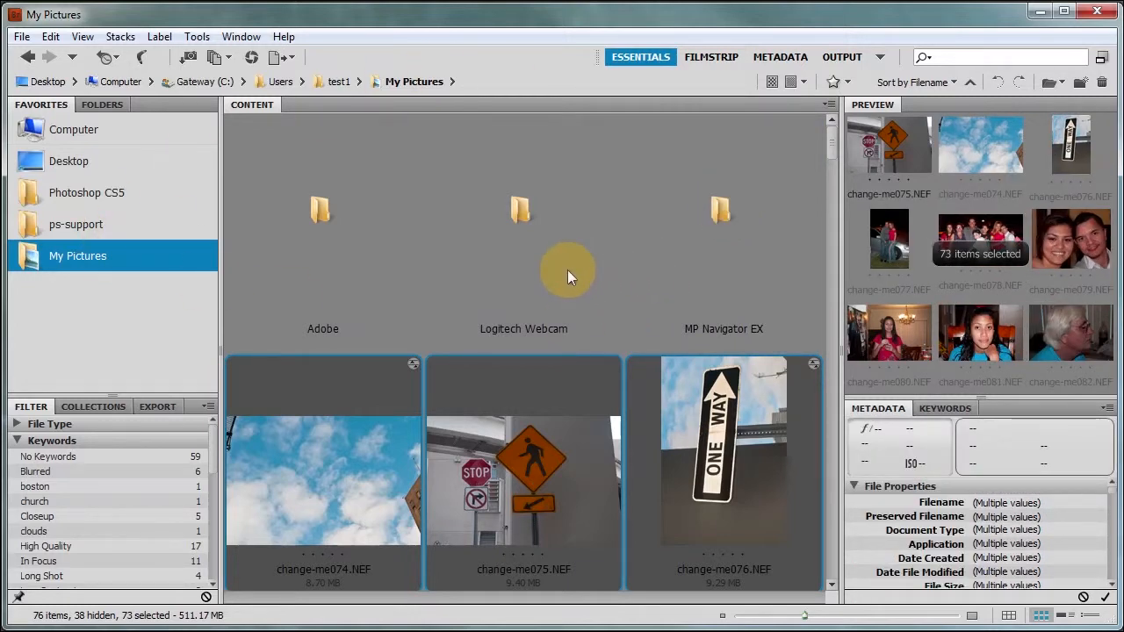
# Start a batch rename of the selected images with ps-basics as the text part of the new filenames.
pyautogui.rightClick(328, 449)
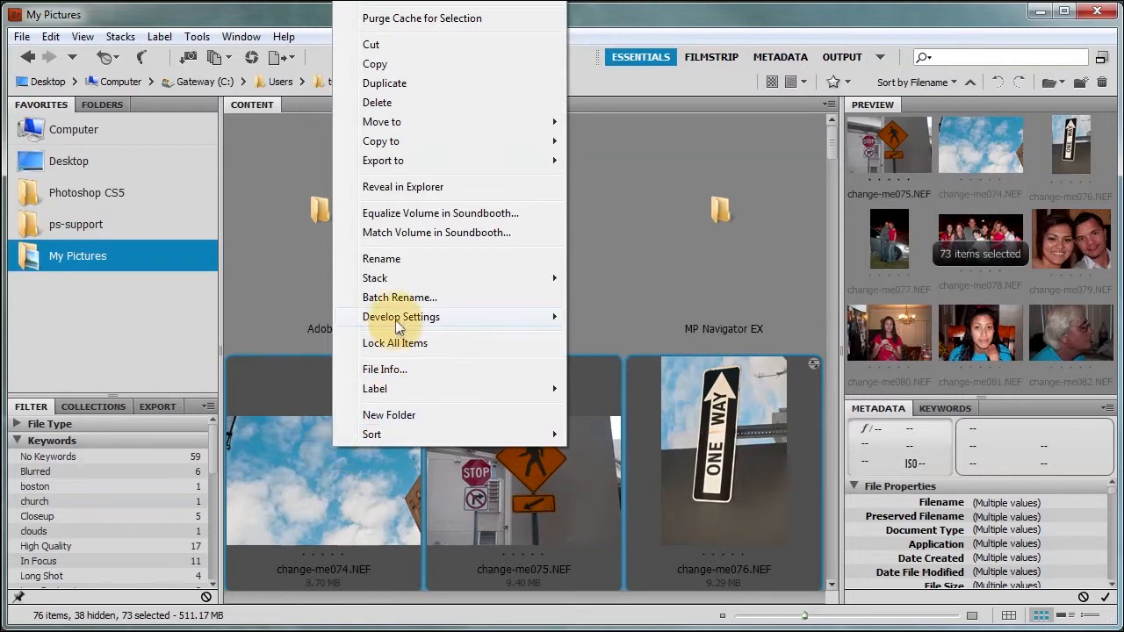
pyautogui.click(230, 58)
pyautogui.click(237, 96)
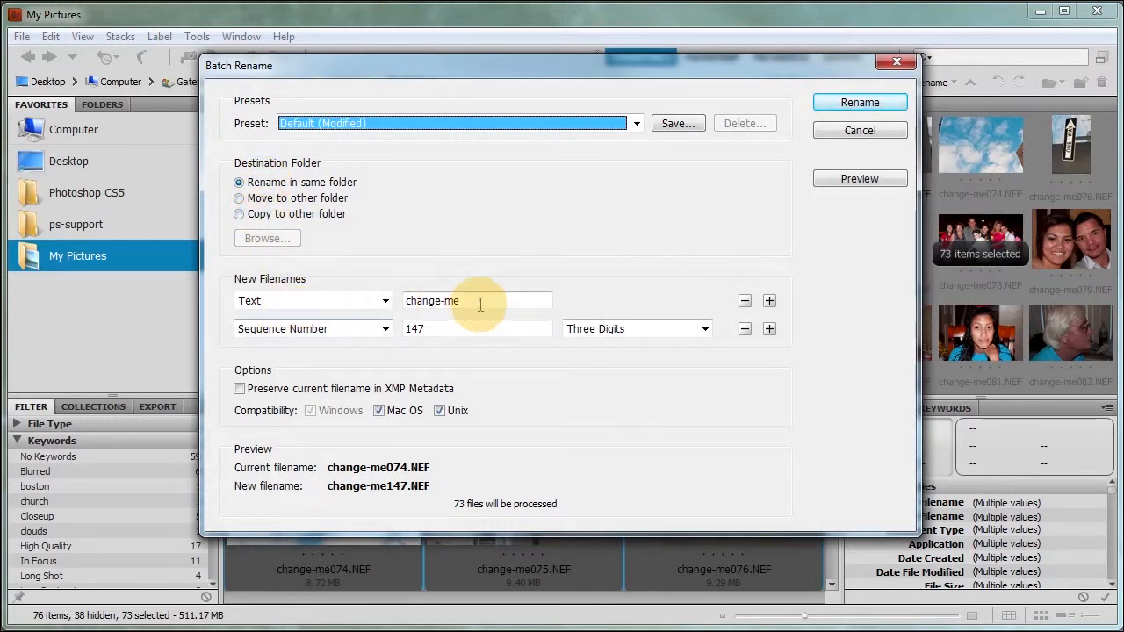
pyautogui.moveTo(476, 303); pyautogui.dragTo(366, 308)
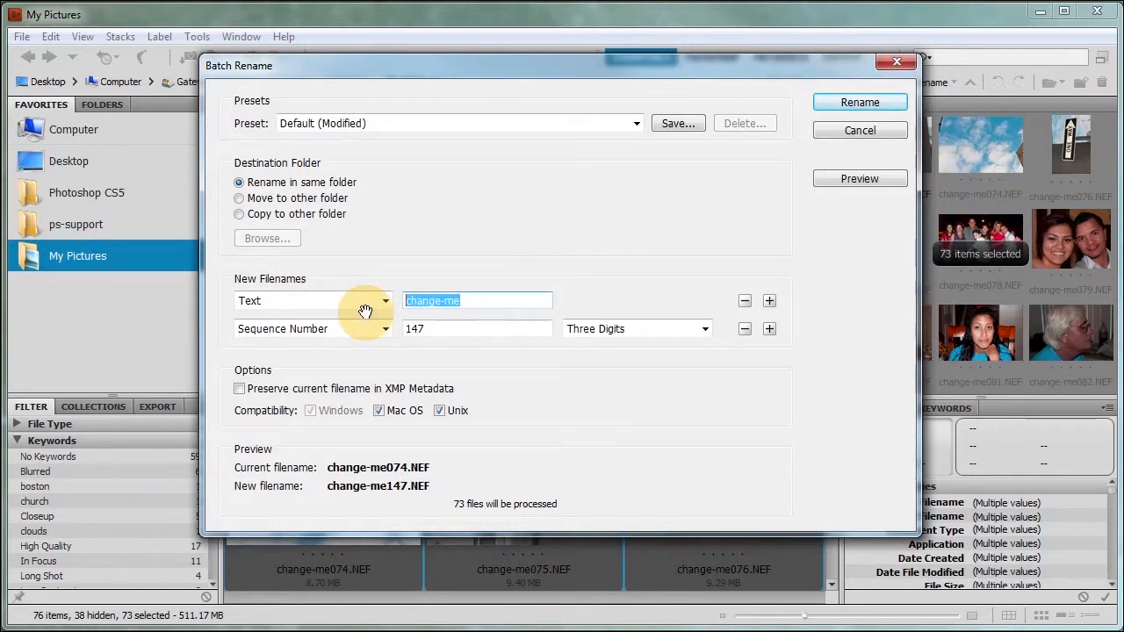
pyautogui.write('ps-basics')
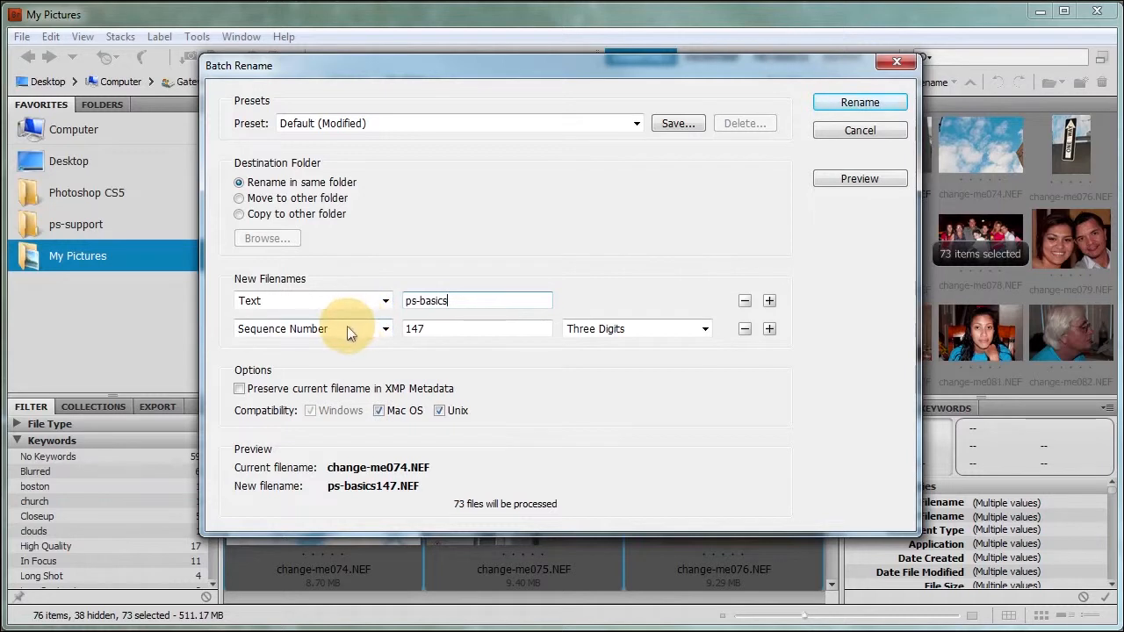
# Set the filename's sequence number to start at 001 with three digits and run the batch rename.
pyautogui.click(349, 330)
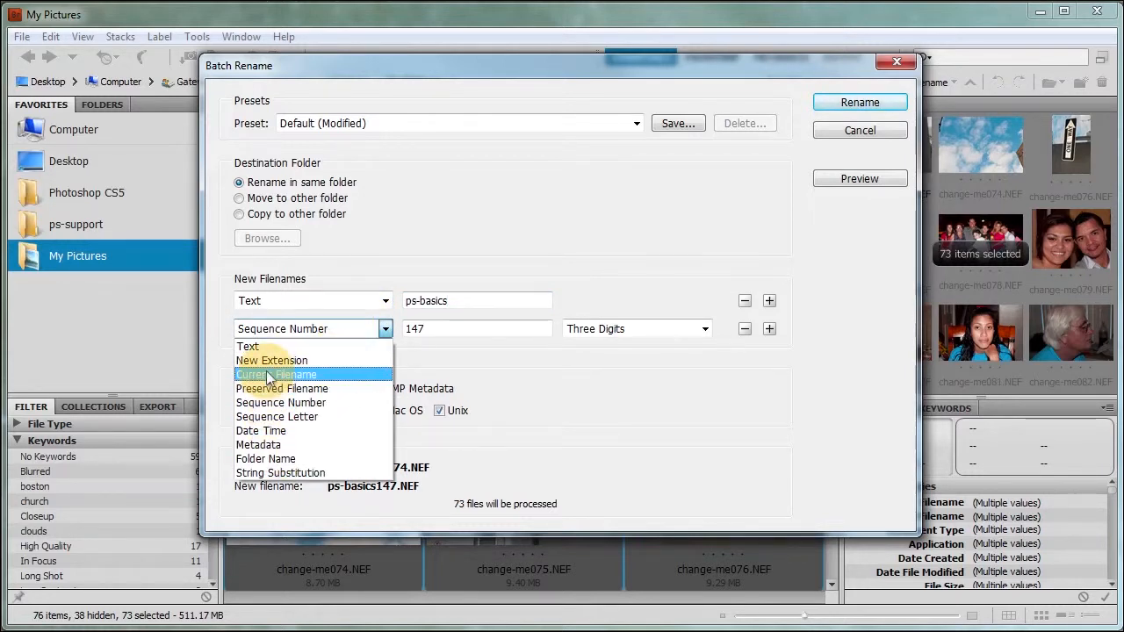
pyautogui.click(270, 402)
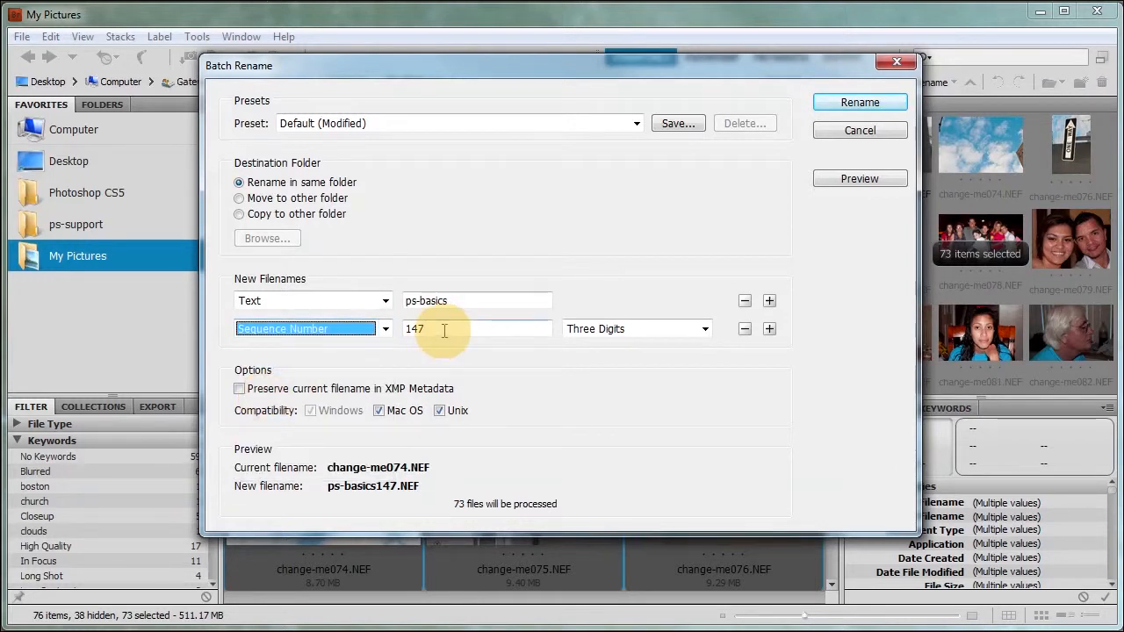
pyautogui.click(704, 330)
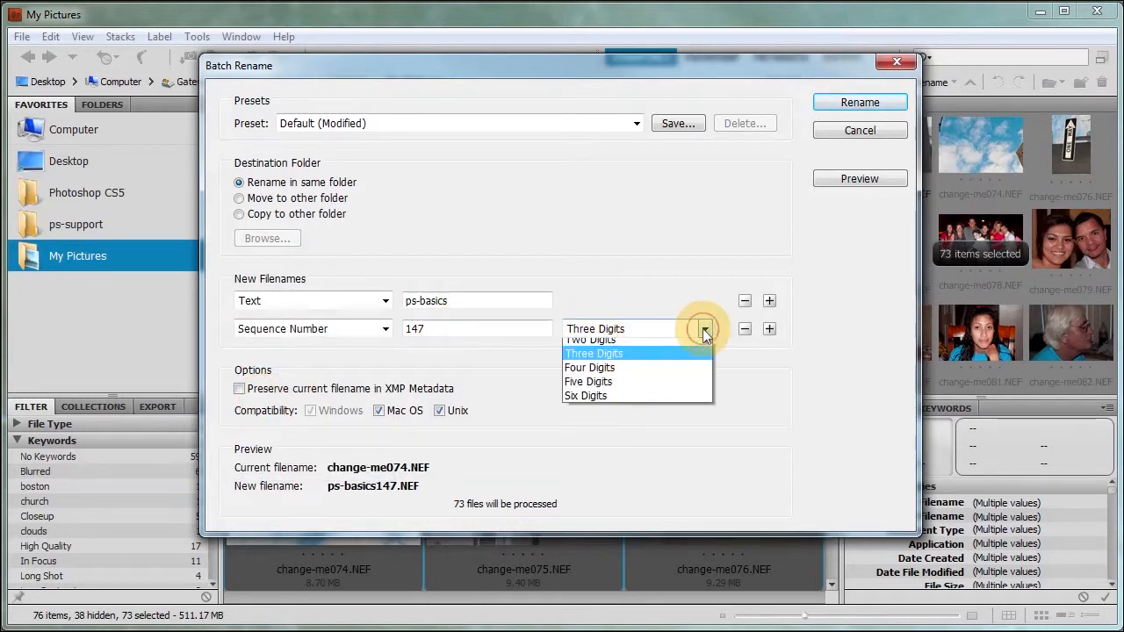
pyautogui.click(663, 335)
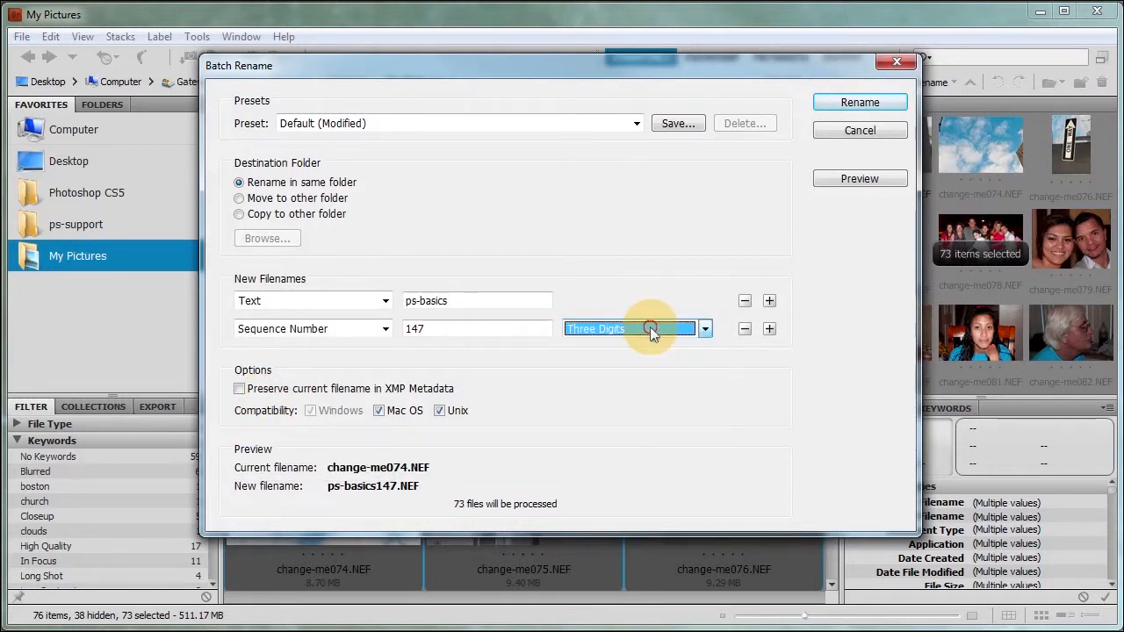
pyautogui.click(464, 329)
pyautogui.write('001')
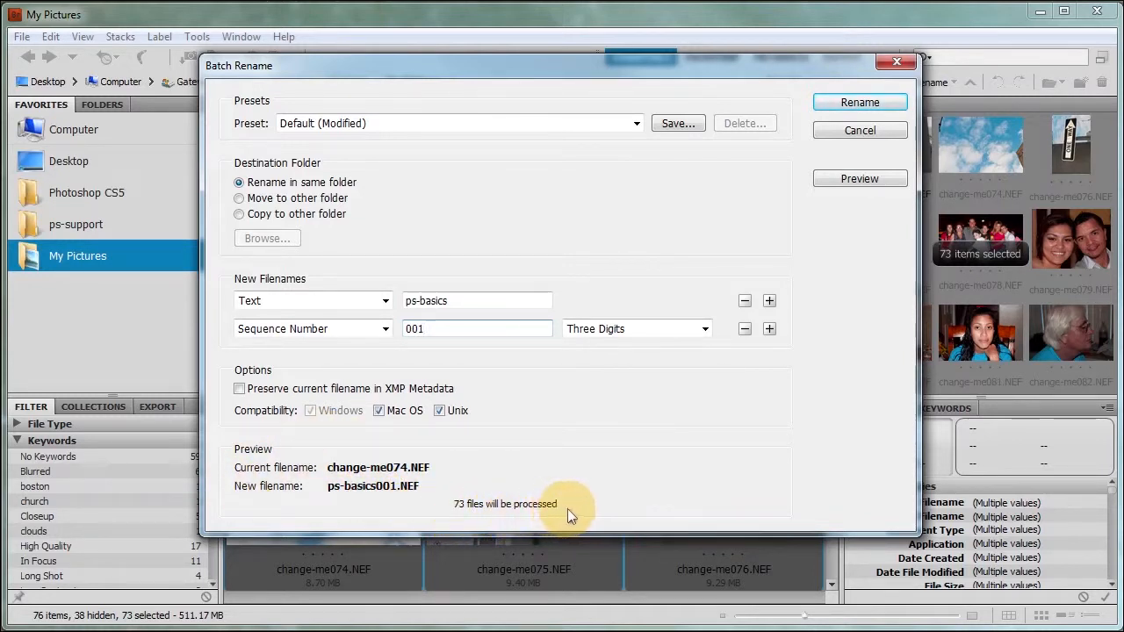
pyautogui.click(867, 103)
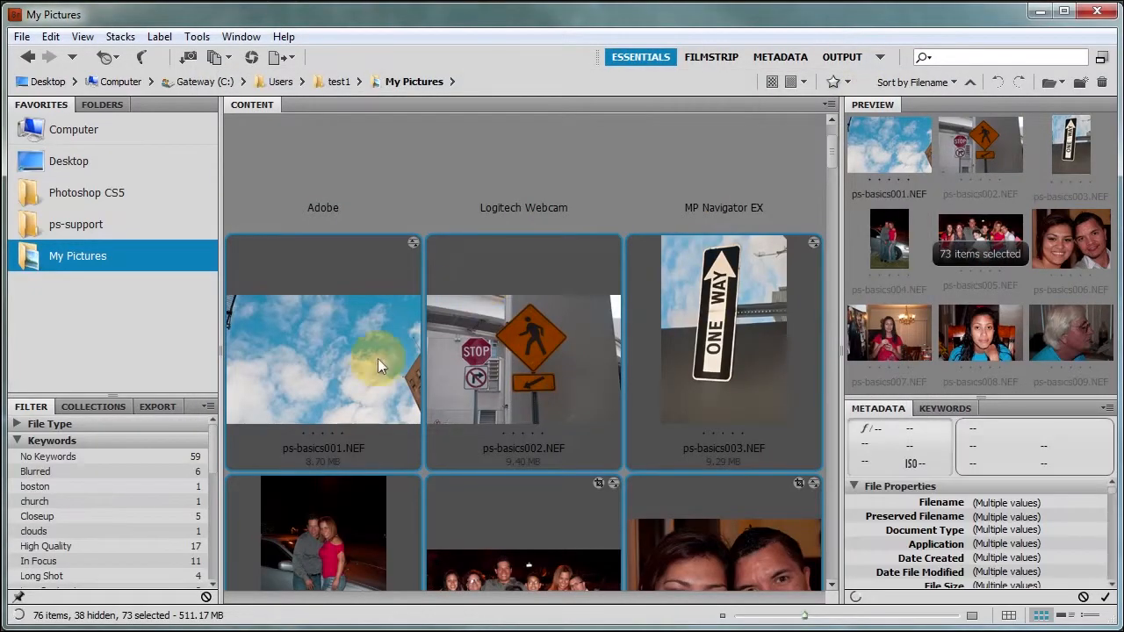
pyautogui.click(384, 182)
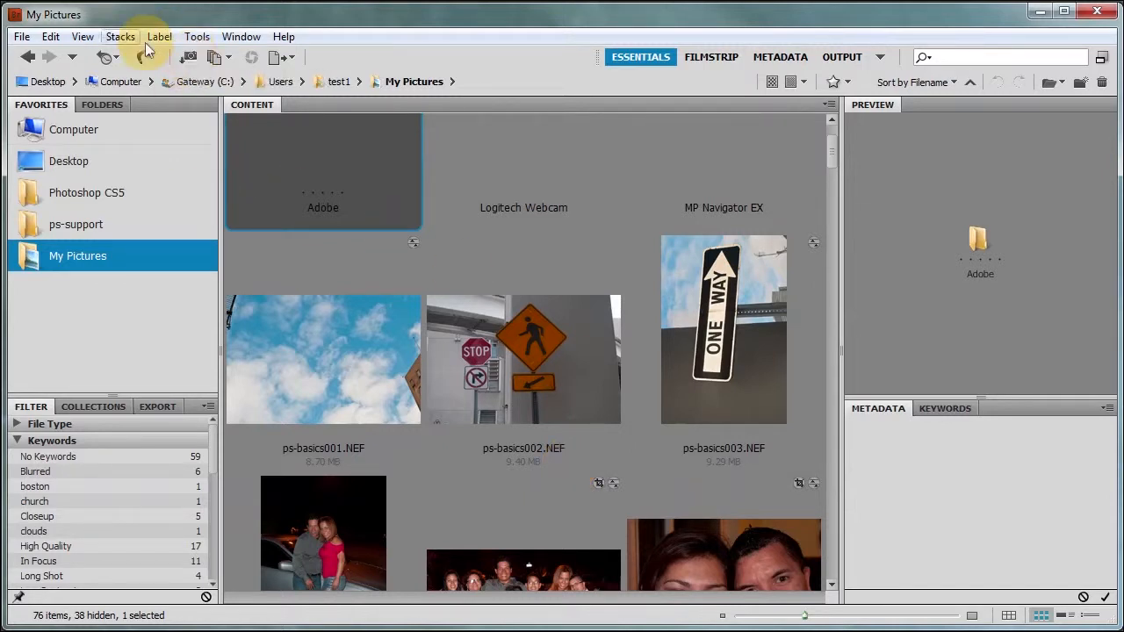
pyautogui.click(21, 39)
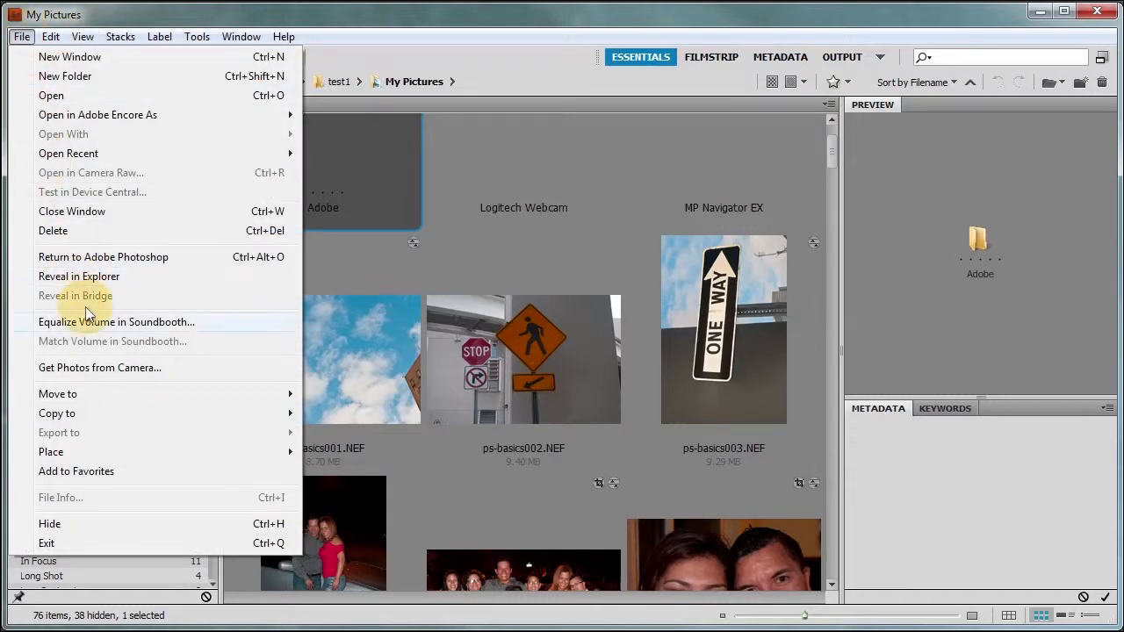
pyautogui.click(504, 28)
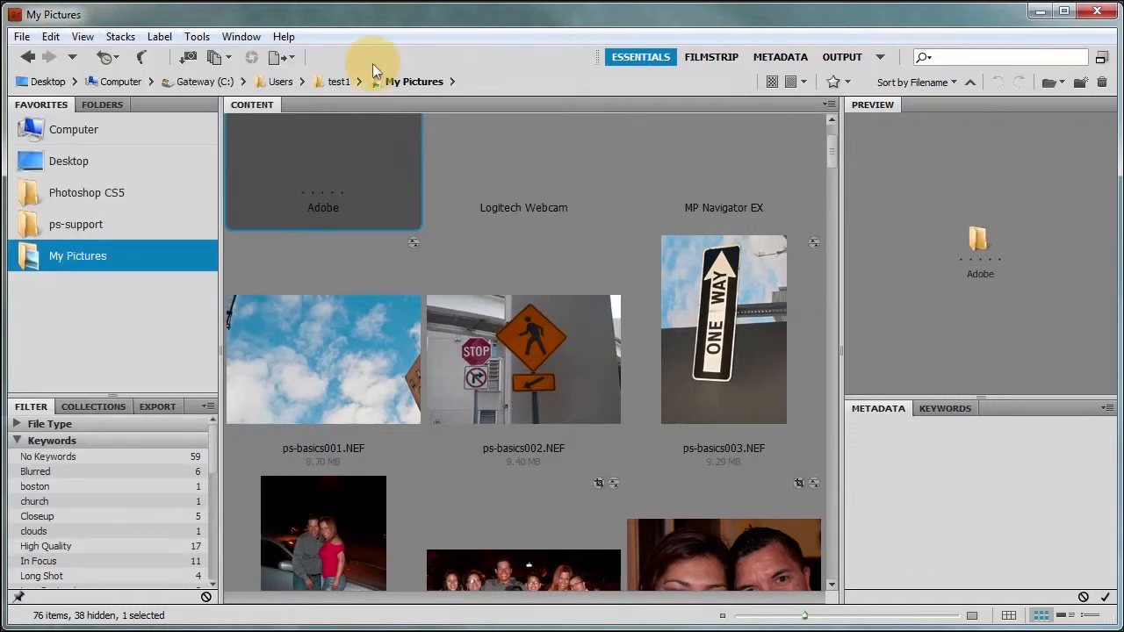
# Open the Photo Downloader with the D5000 camera as the source and switch to its advanced dialog.
pyautogui.click(184, 58)
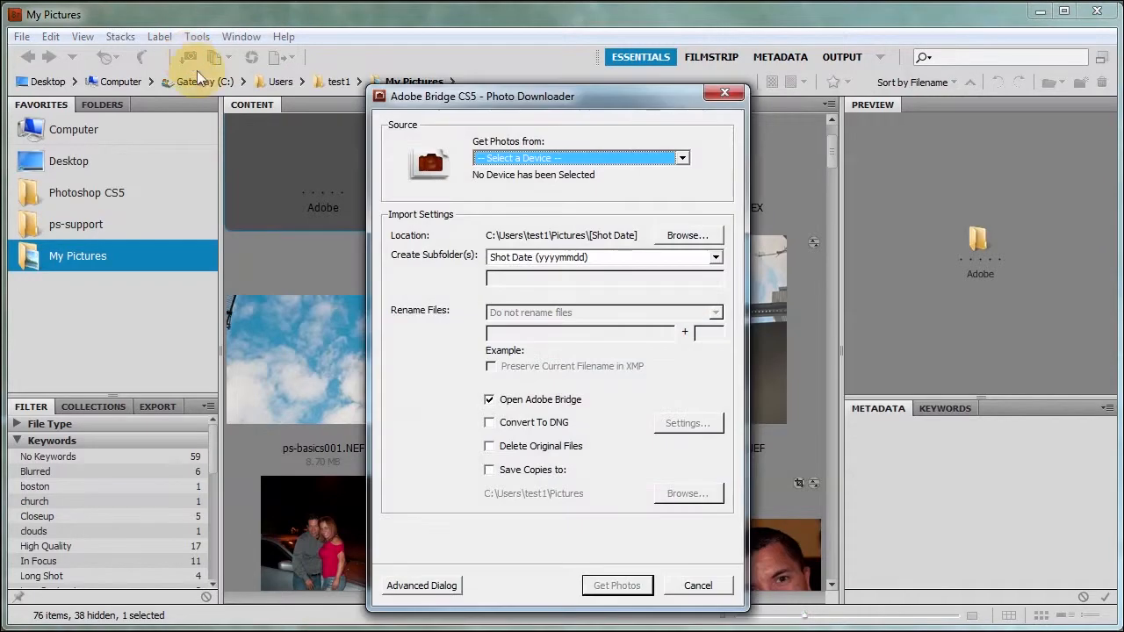
pyautogui.click(545, 159)
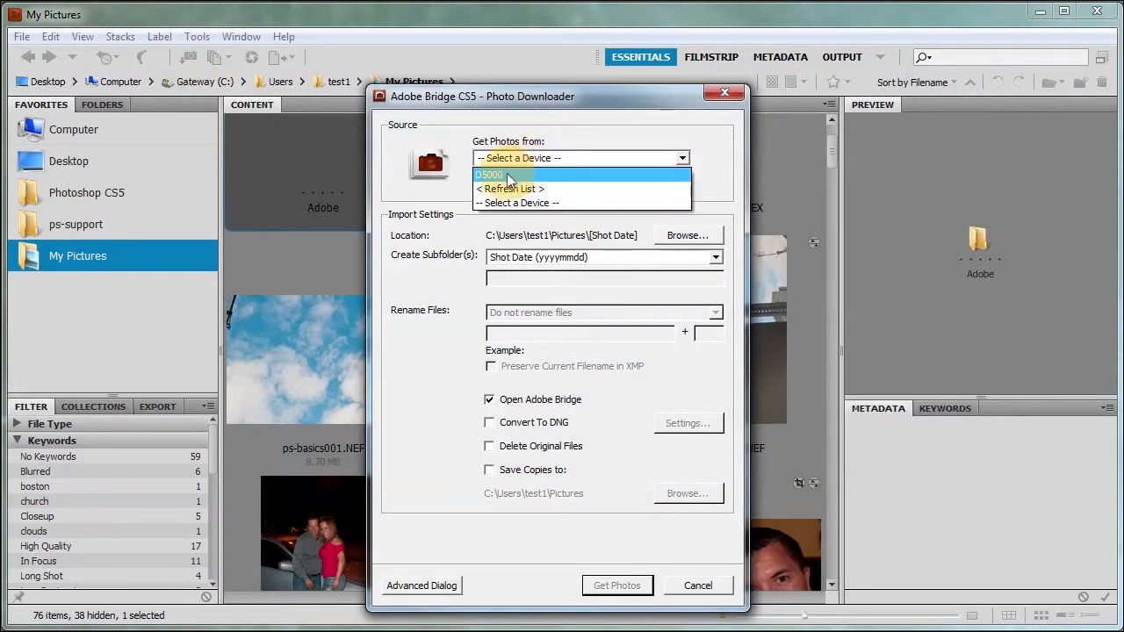
pyautogui.click(507, 175)
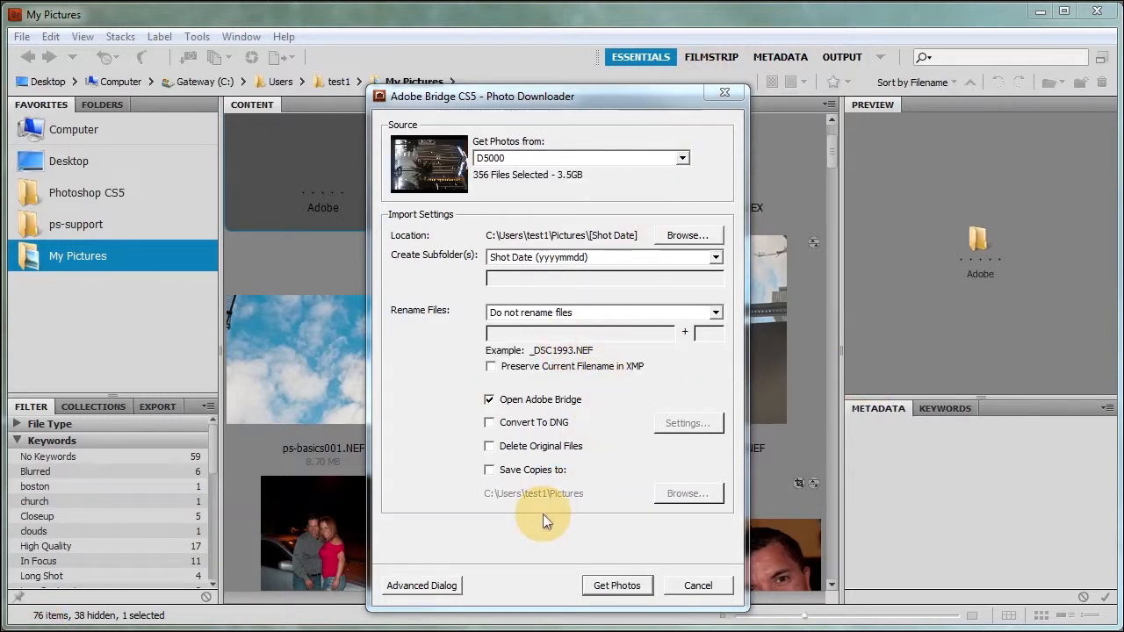
pyautogui.click(435, 587)
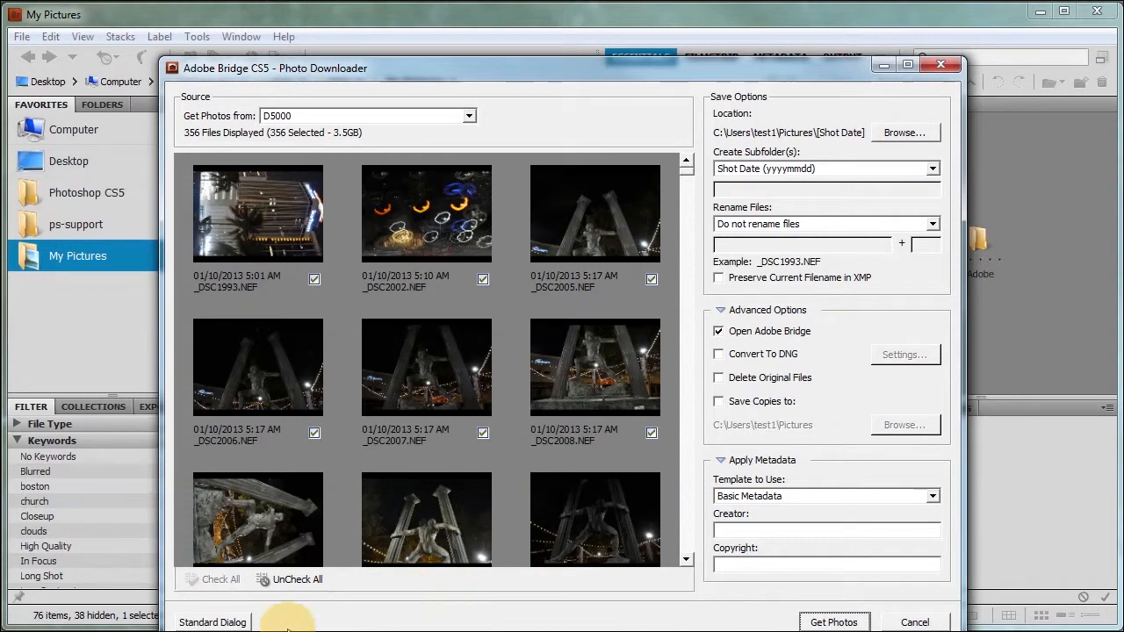
pyautogui.click(192, 621)
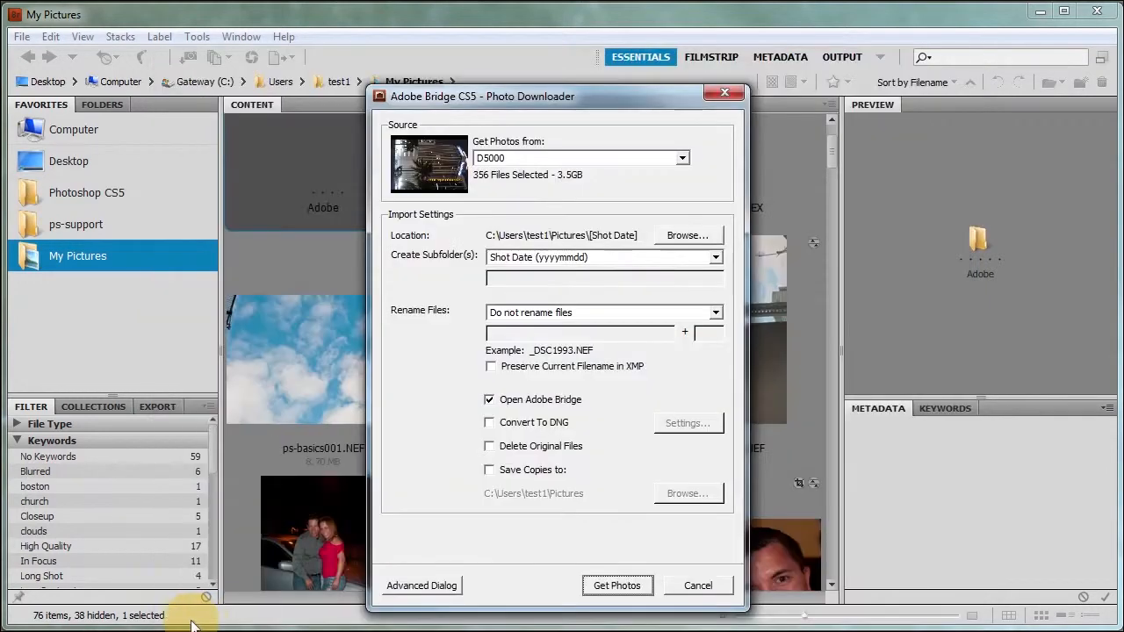
pyautogui.click(442, 585)
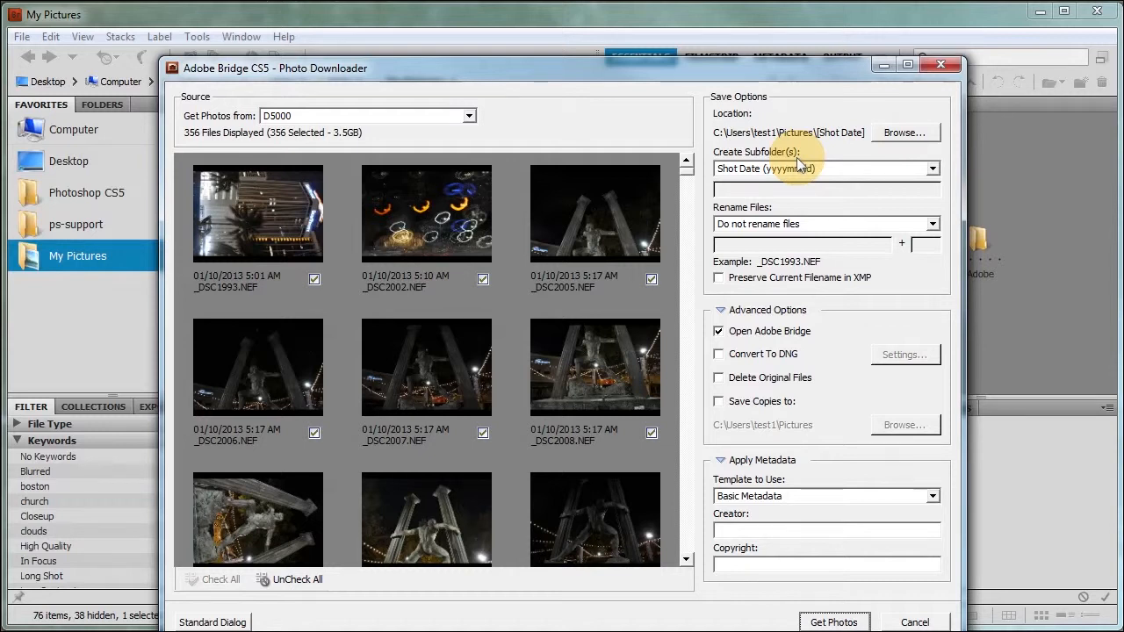
# Set the import to create no subfolders and rename files with the custom name ps-basics, numbered from 100.
pyautogui.click(934, 169)
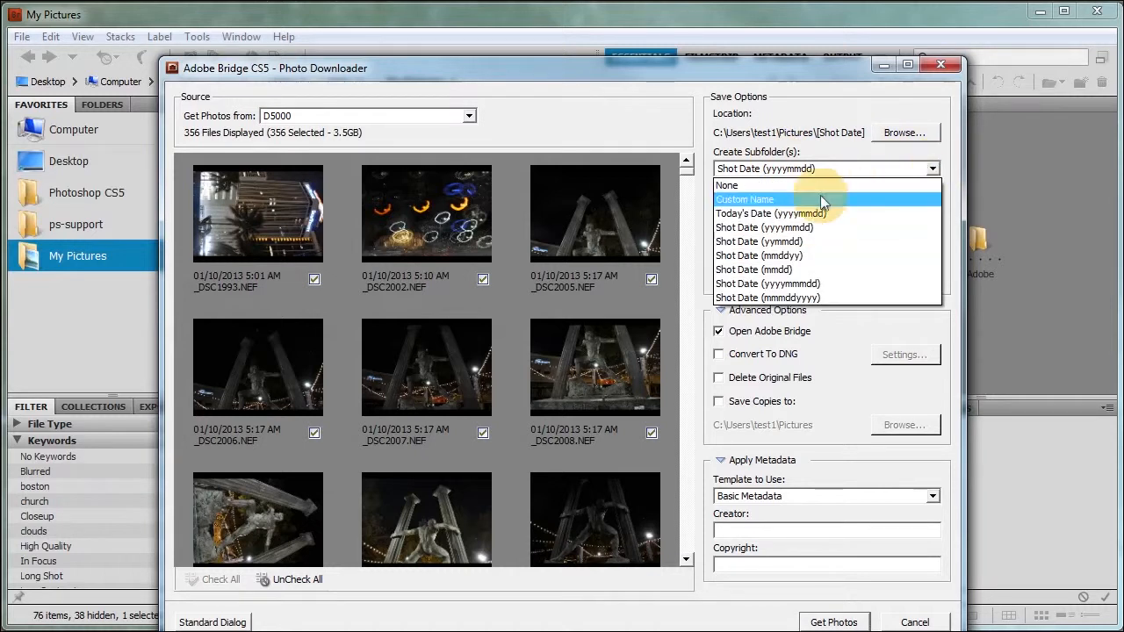
pyautogui.click(768, 187)
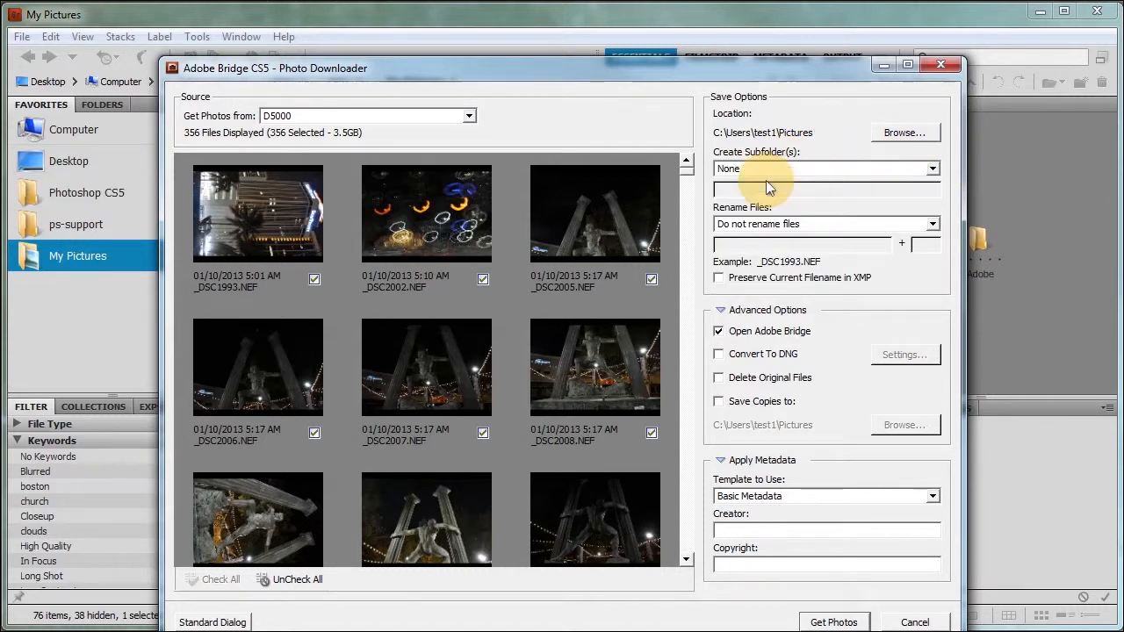
pyautogui.click(821, 224)
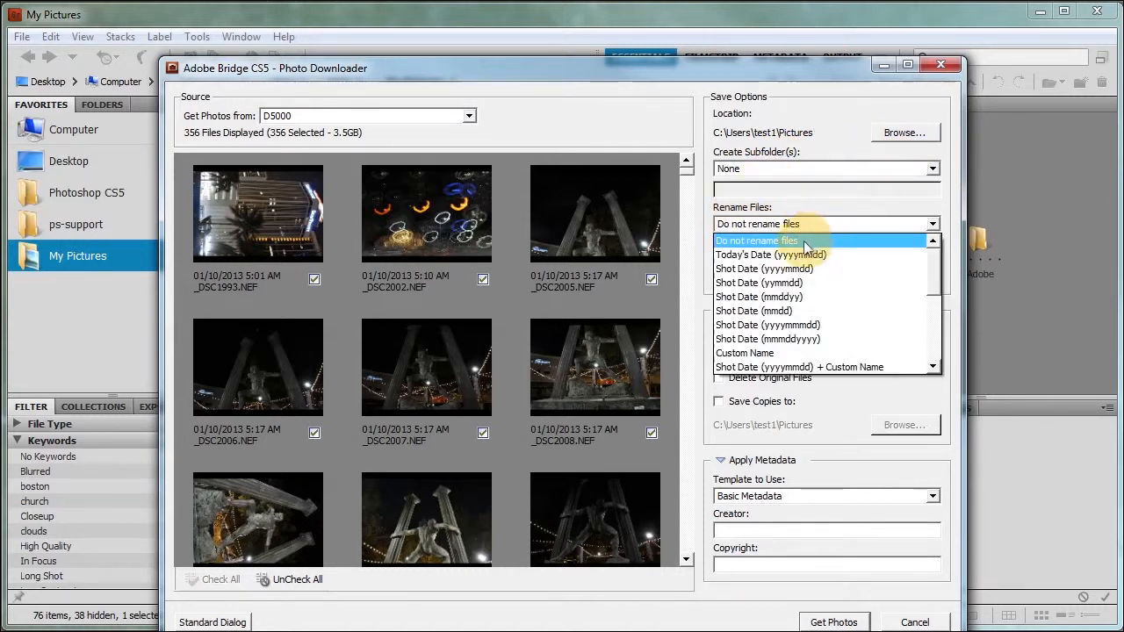
pyautogui.click(740, 353)
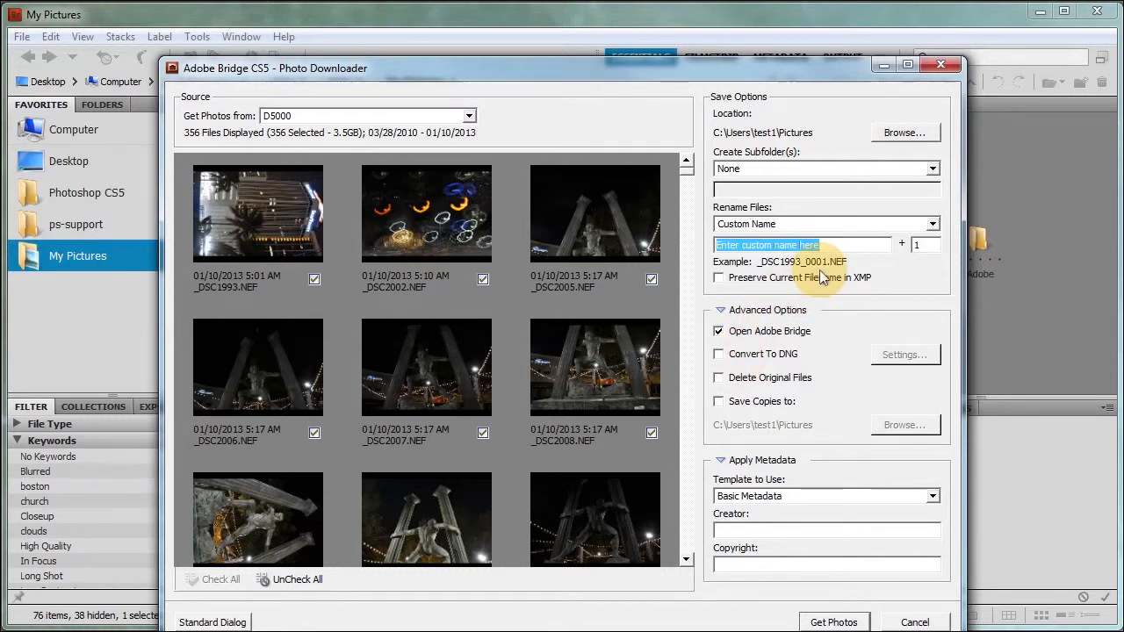
pyautogui.write('ps-b')
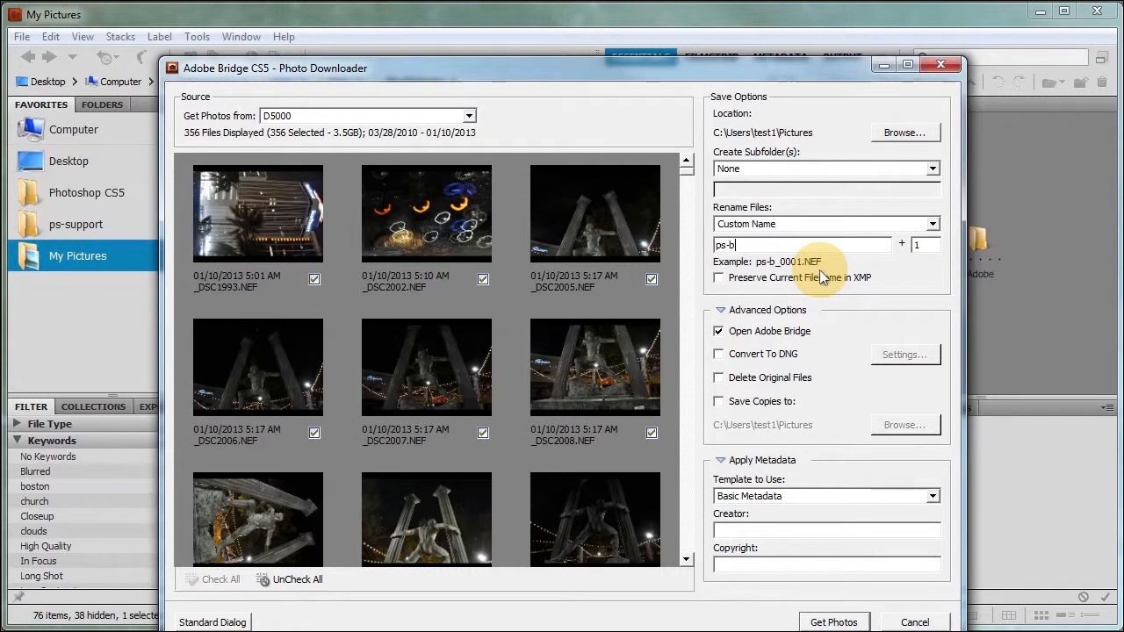
pyautogui.write('asics')
pyautogui.doubleClick(922, 245)
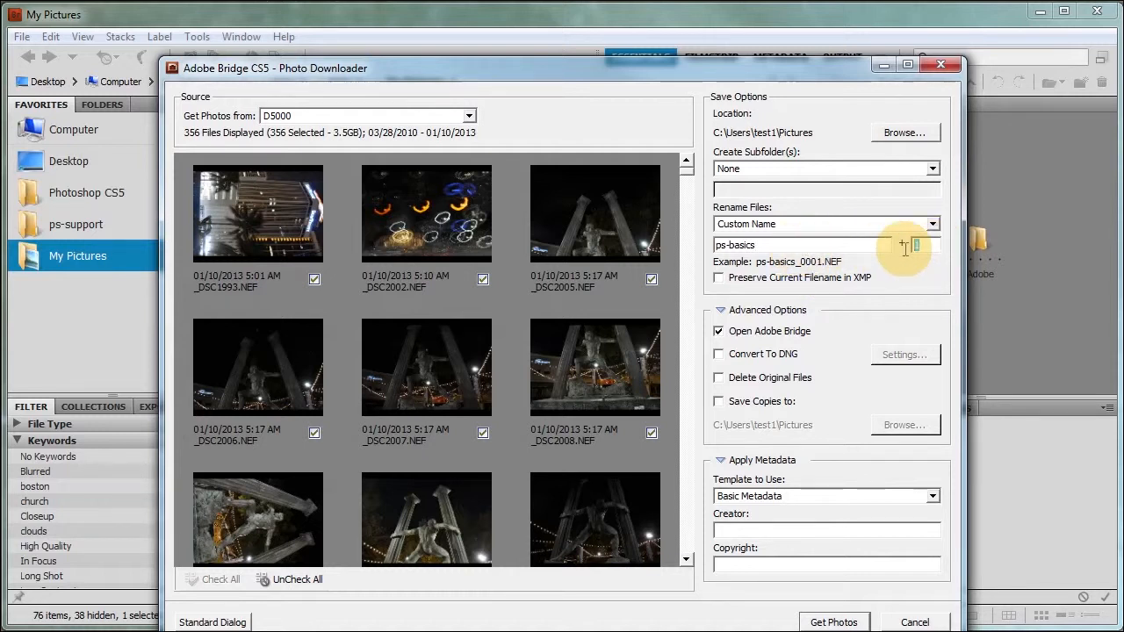
pyautogui.write('100')
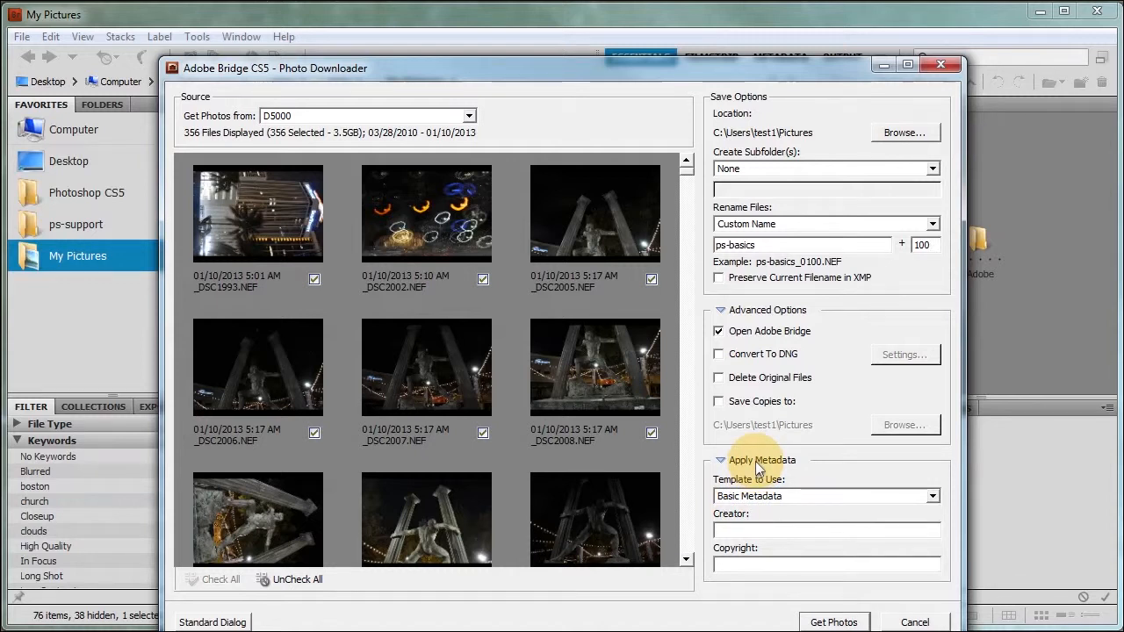
# Enter the photographer's name as the creator in the import's Basic Metadata template.
pyautogui.click(725, 530)
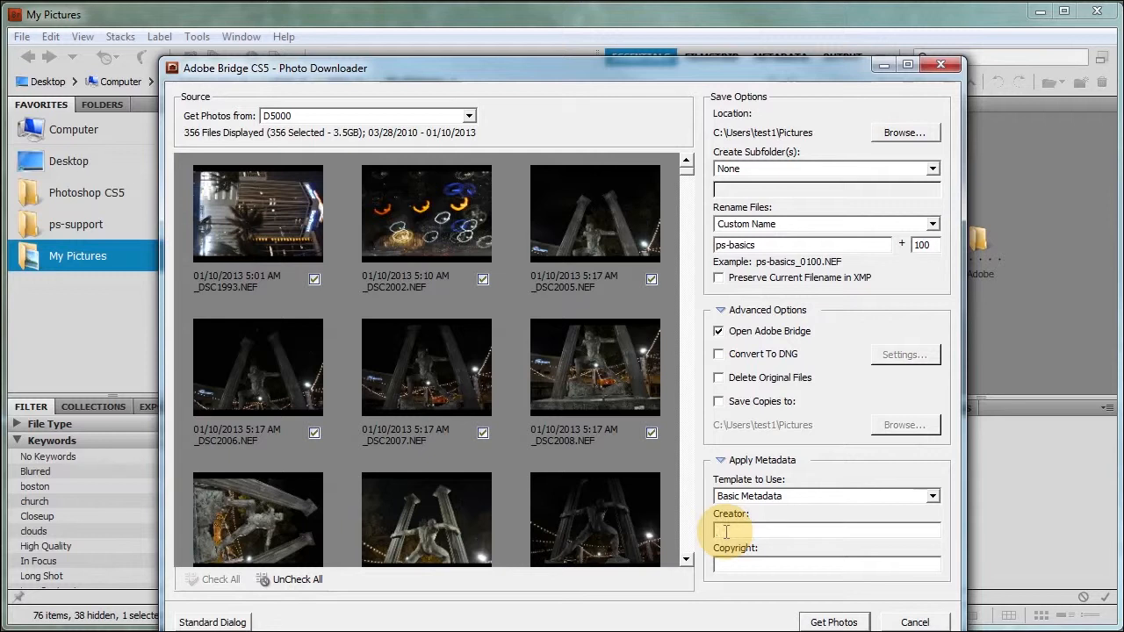
pyautogui.write('chris')
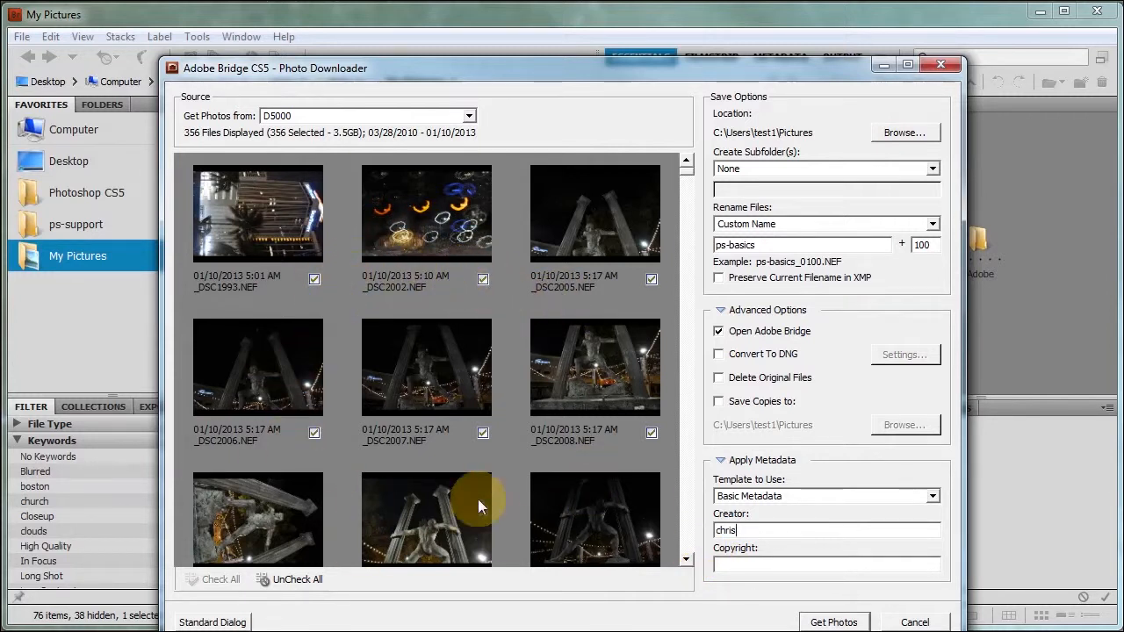
# Uncheck all camera photos and check only the first three: _DSC1993.NEF, _DSC2002.NEF and _DSC2005.NEF.
pyautogui.click(293, 582)
pyautogui.click(213, 578)
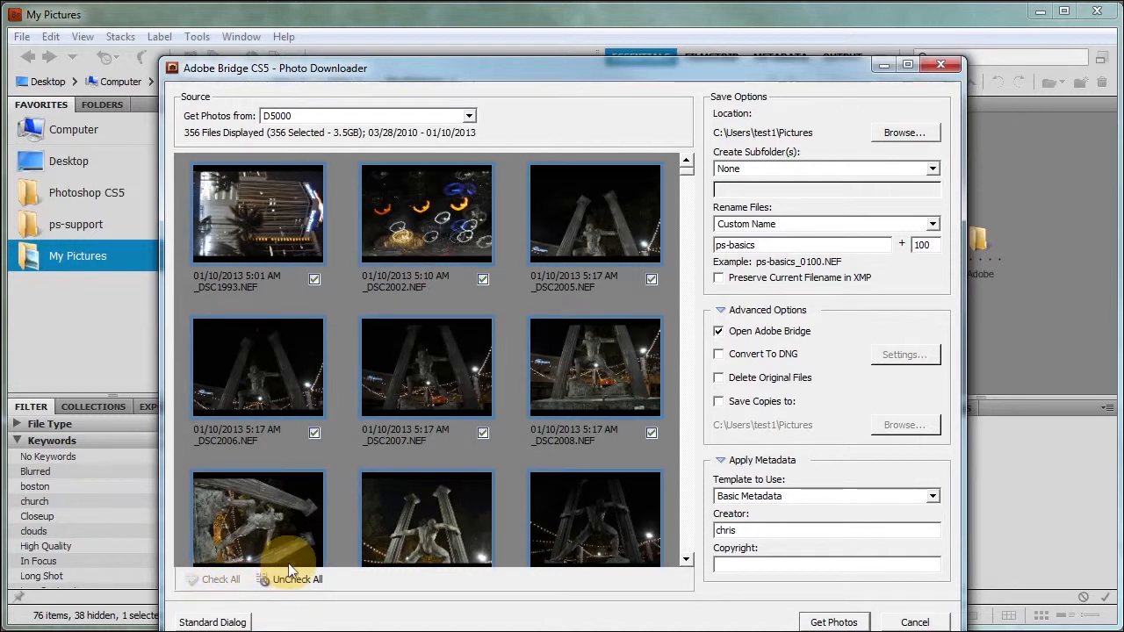
pyautogui.click(302, 580)
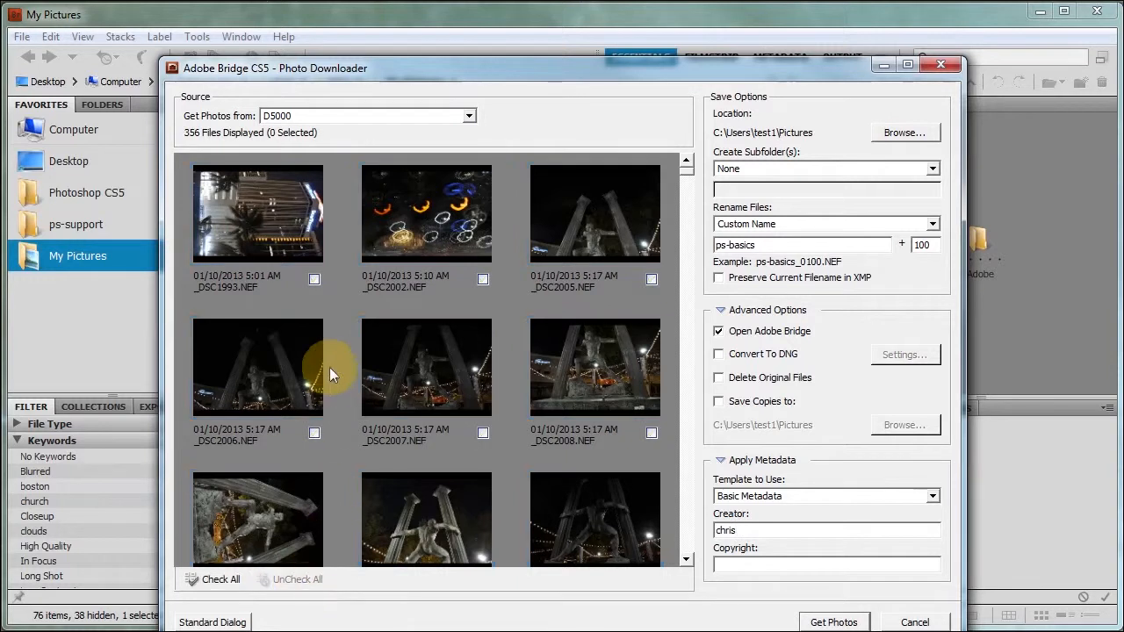
pyautogui.click(314, 279)
pyautogui.click(483, 279)
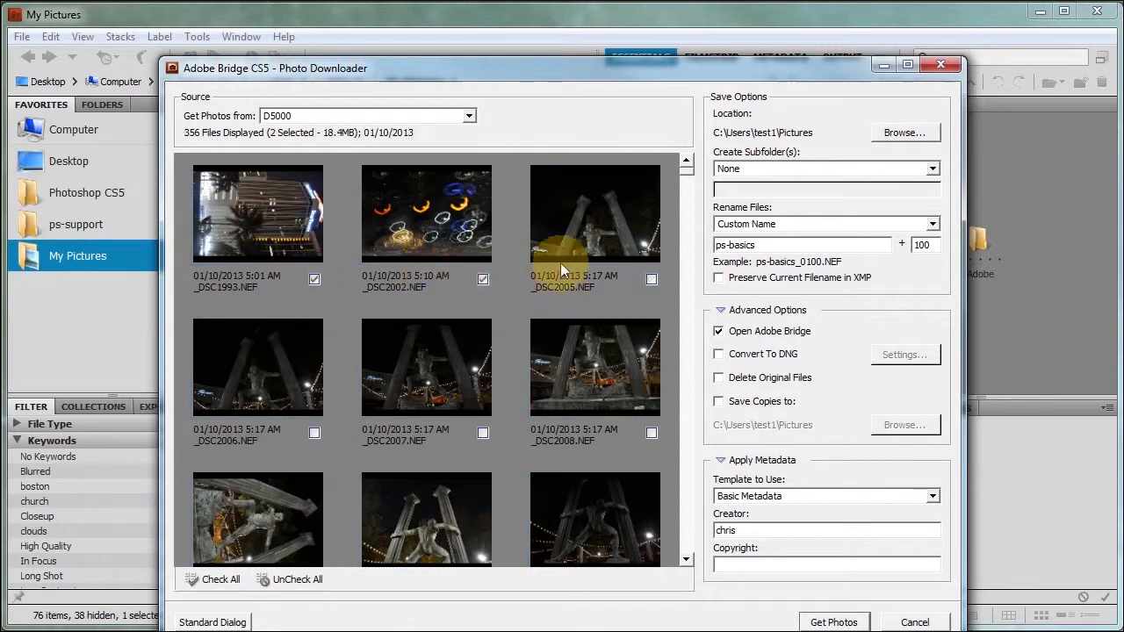
pyautogui.click(651, 279)
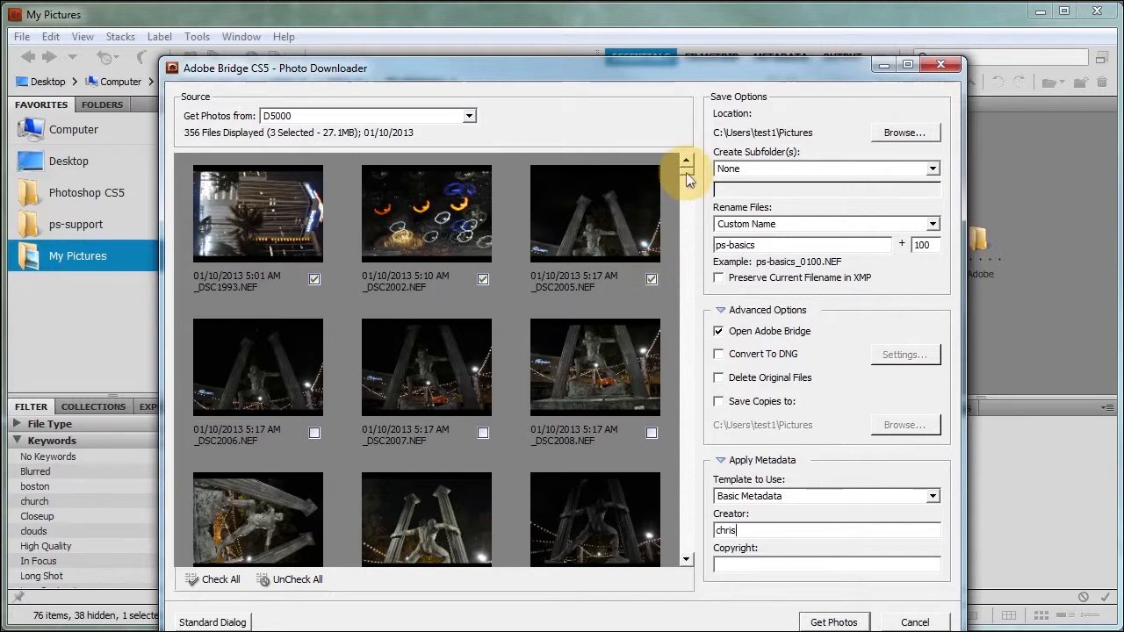
pyautogui.moveTo(684, 170)
pyautogui.mouseDown()
pyautogui.moveTo(690, 195)
pyautogui.moveTo(686, 176)
pyautogui.moveTo(673, 178)
pyautogui.mouseUp()
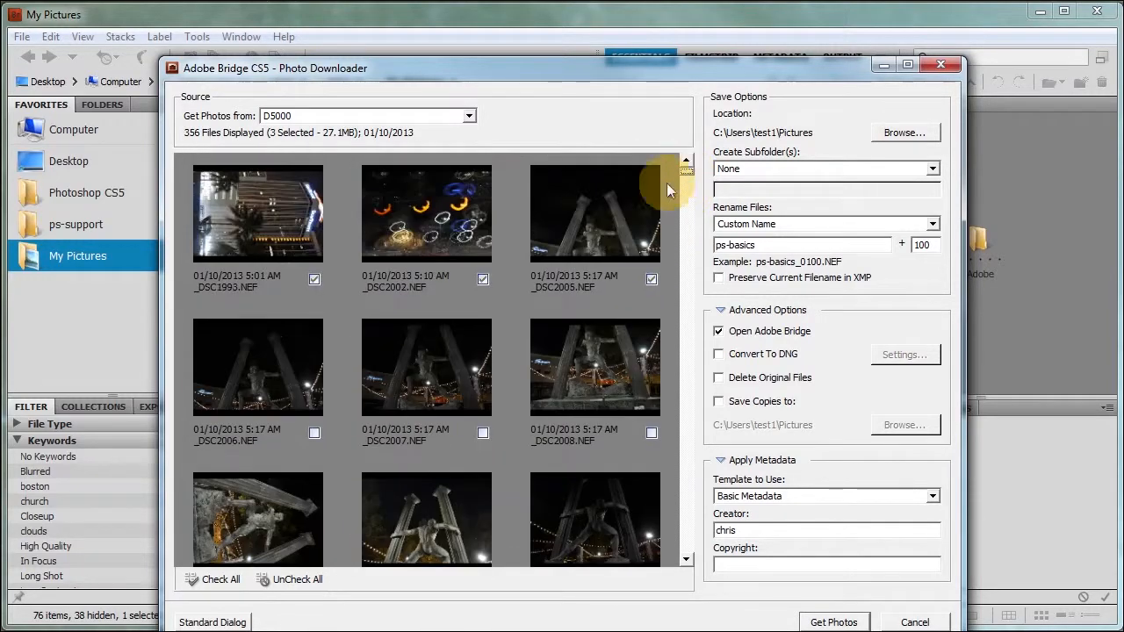
# Clear the checked photos, then area-select _DSC2006.NEF through _DSC2011.NEF and check all six together.
pyautogui.click(283, 581)
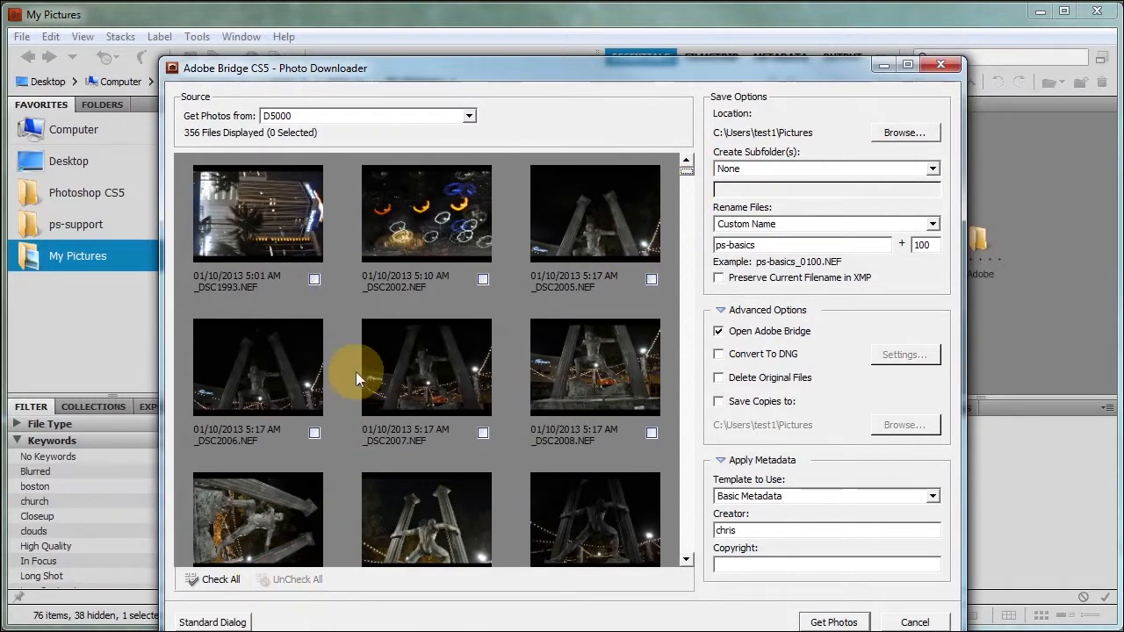
pyautogui.moveTo(340, 319); pyautogui.dragTo(587, 517)
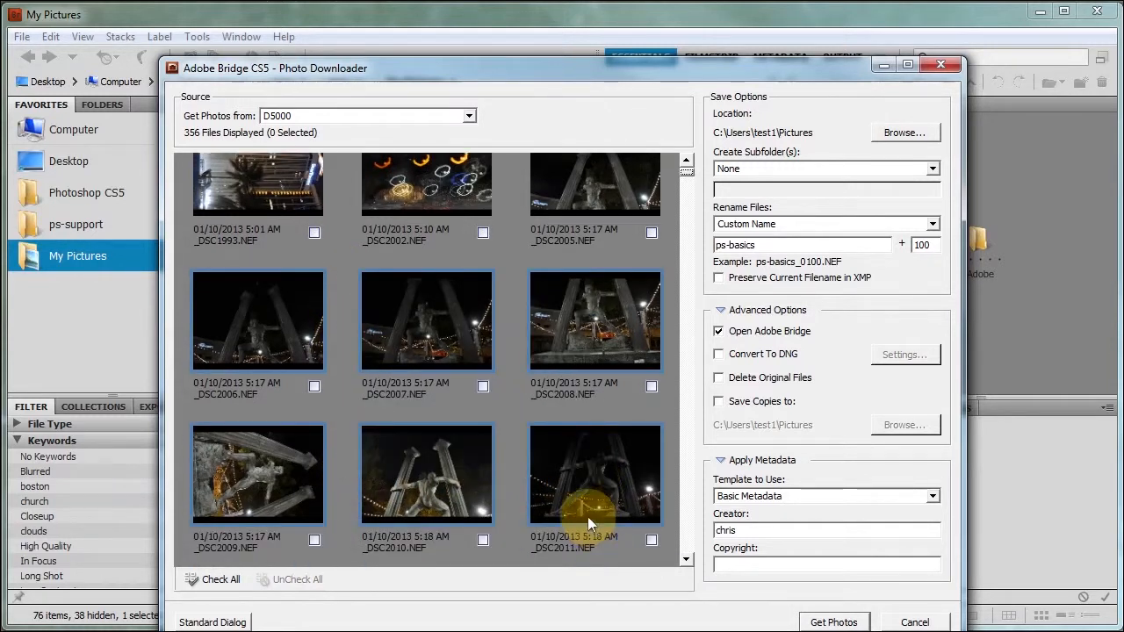
pyautogui.click(483, 388)
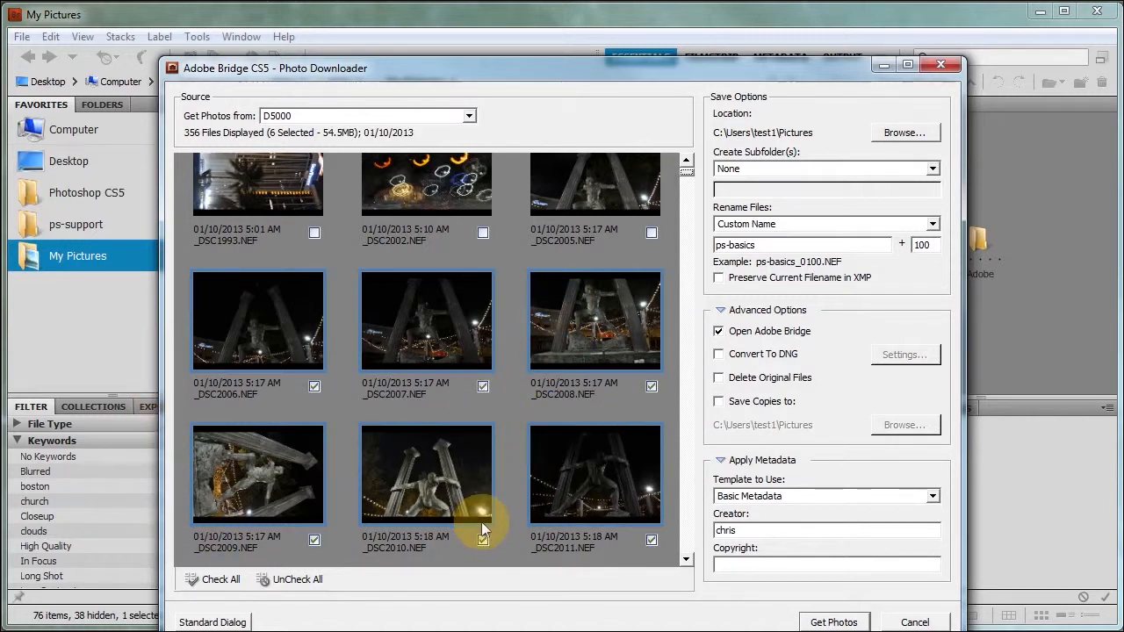
# Uncheck all photos again and check _DSC2006.NEF through _DSC2011.NEF with a range selection from first to last.
pyautogui.click(293, 580)
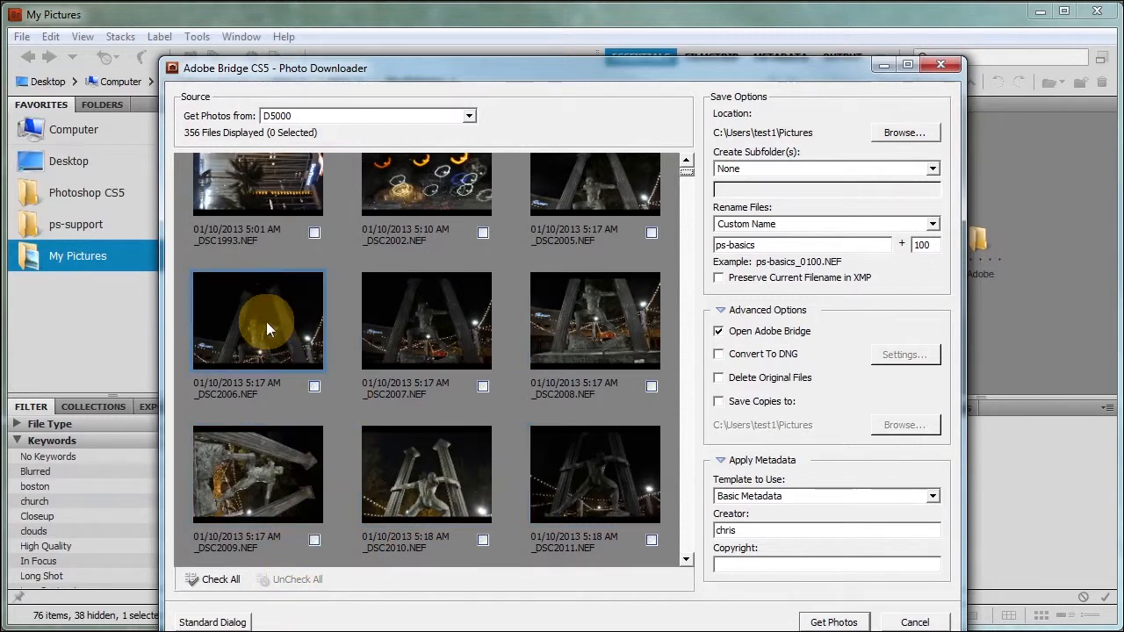
pyautogui.keyDown('shift'); pyautogui.click(594, 481); pyautogui.keyUp('shift')
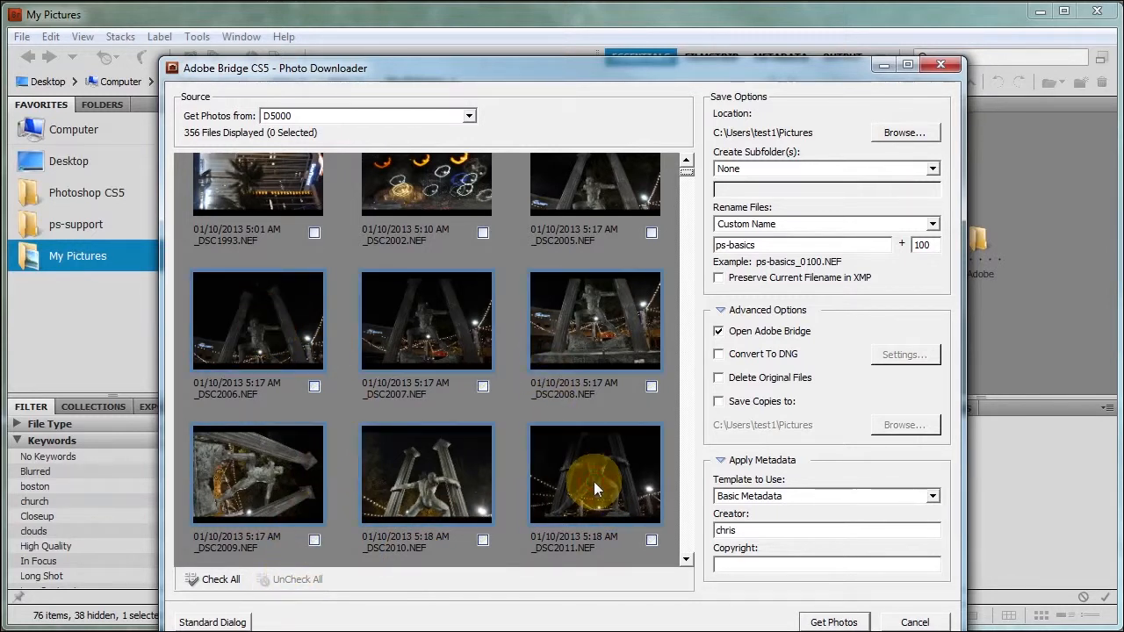
pyautogui.click(650, 539)
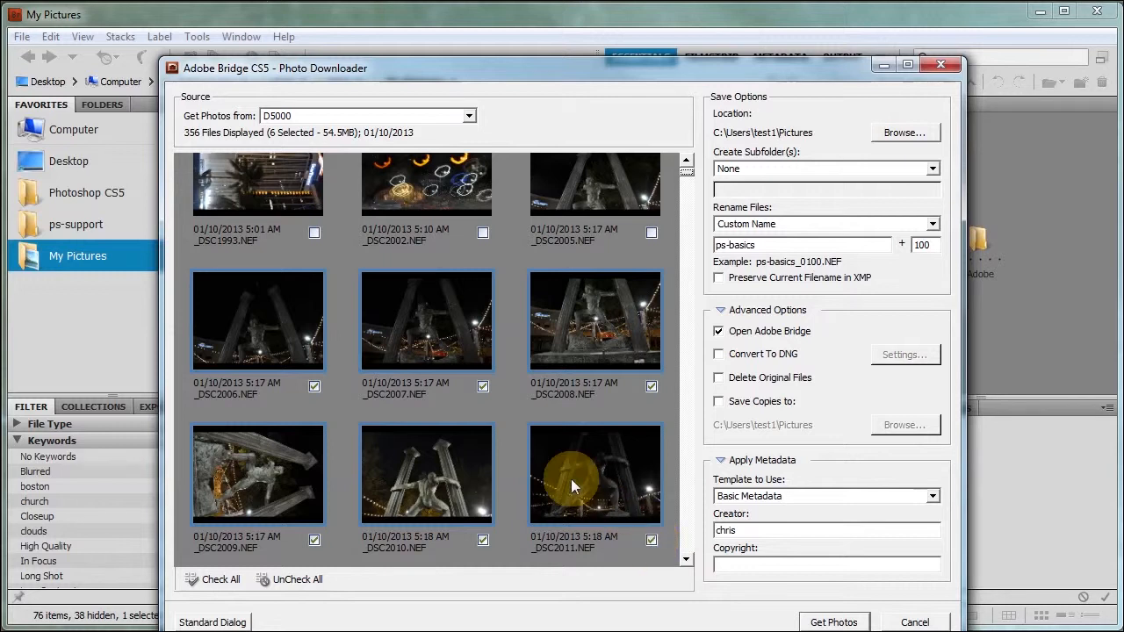
# Check all photos on the camera for import and start getting them.
pyautogui.click(293, 581)
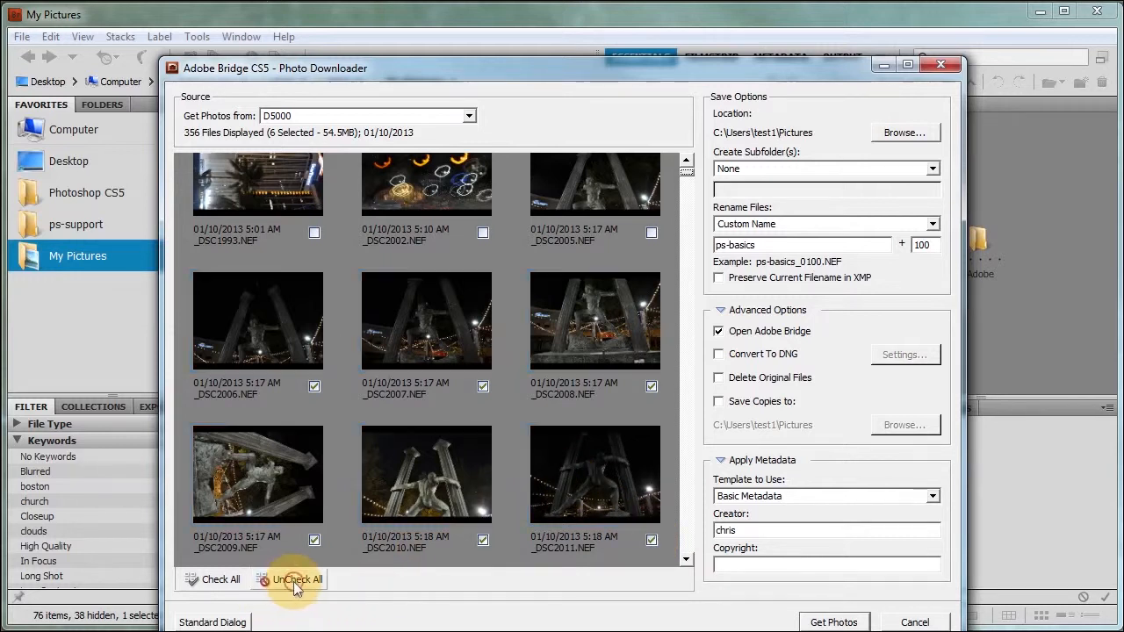
pyautogui.click(216, 581)
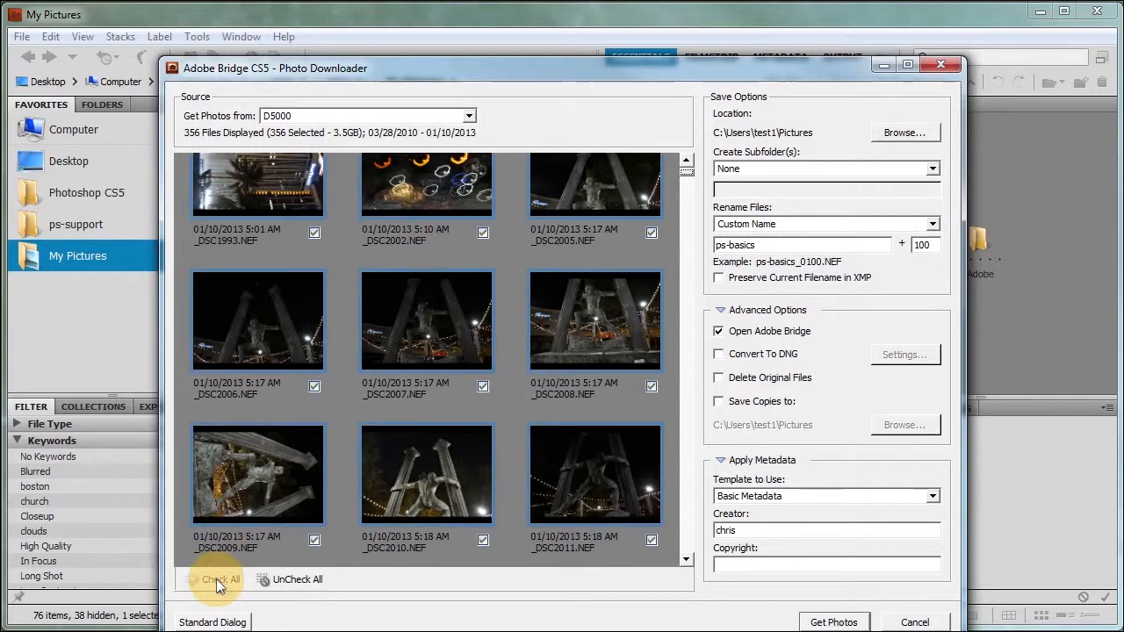
pyautogui.click(836, 622)
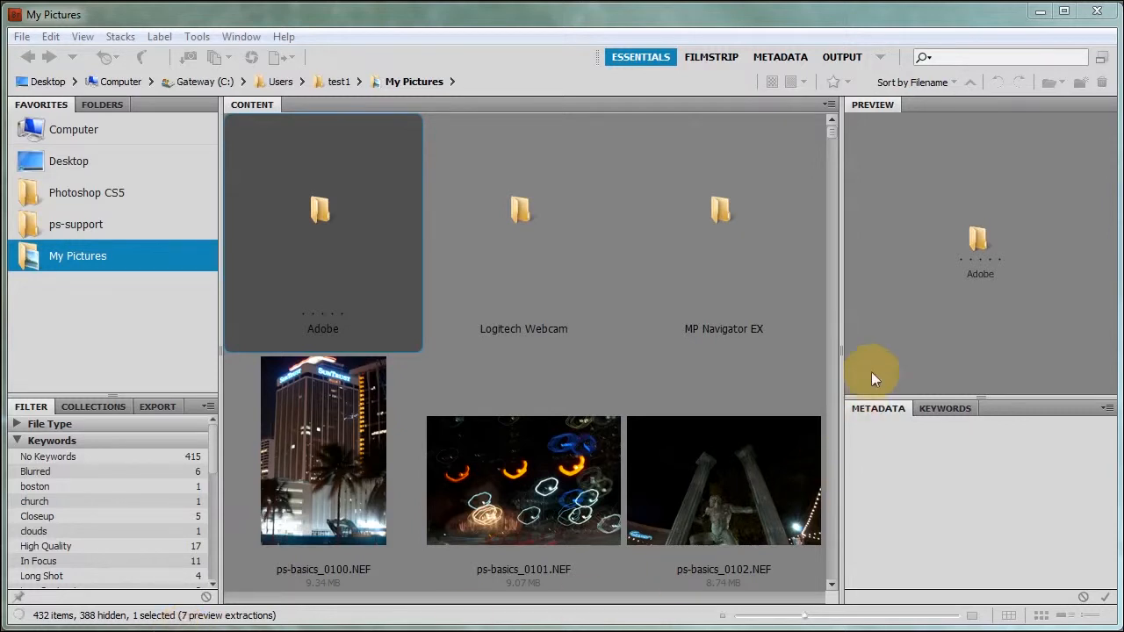
# Look through the imported NEF photos in My Pictures to review their ps-basics names and sequence numbers.
pyautogui.click(831, 583)
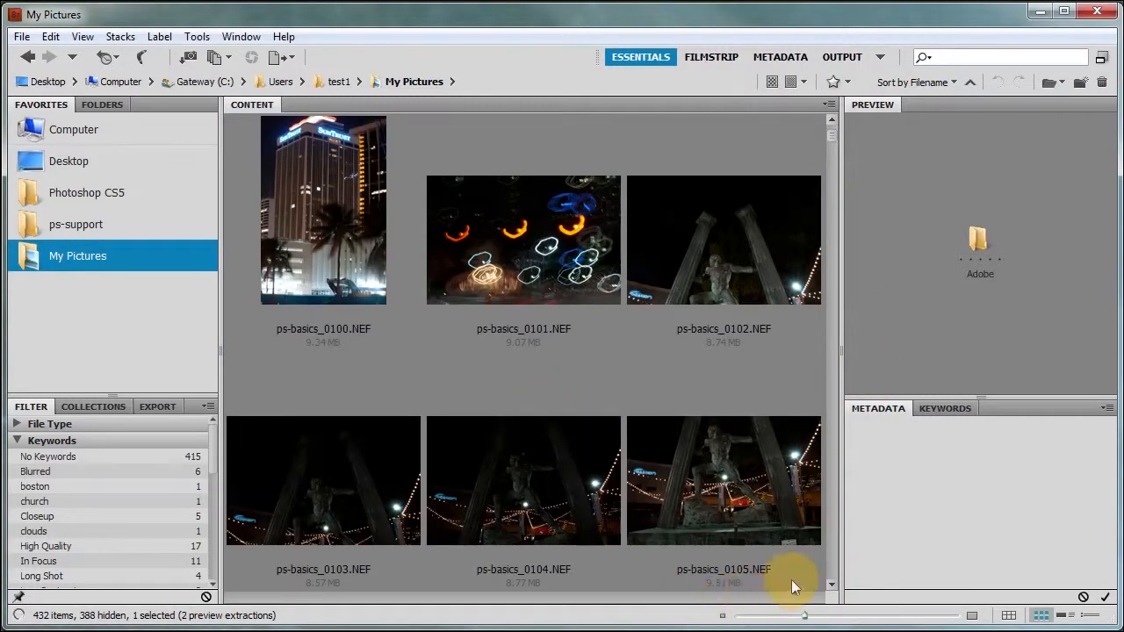
pyautogui.click(832, 584)
pyautogui.click(832, 584)
pyautogui.click(832, 584)
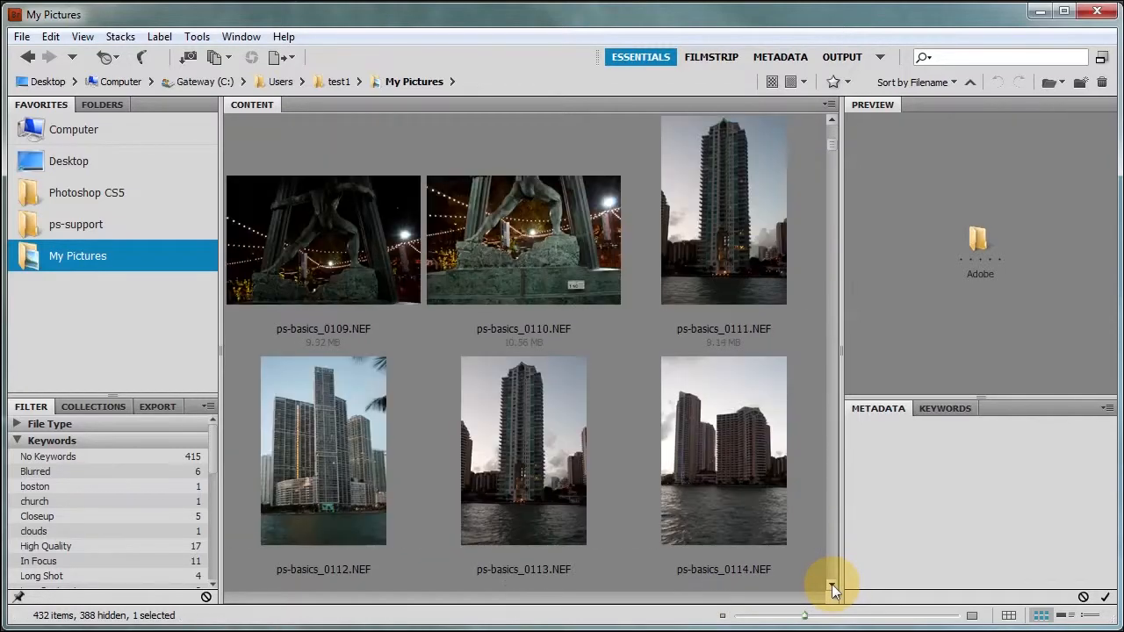
pyautogui.click(832, 584)
pyautogui.click(832, 584)
pyautogui.click(832, 584)
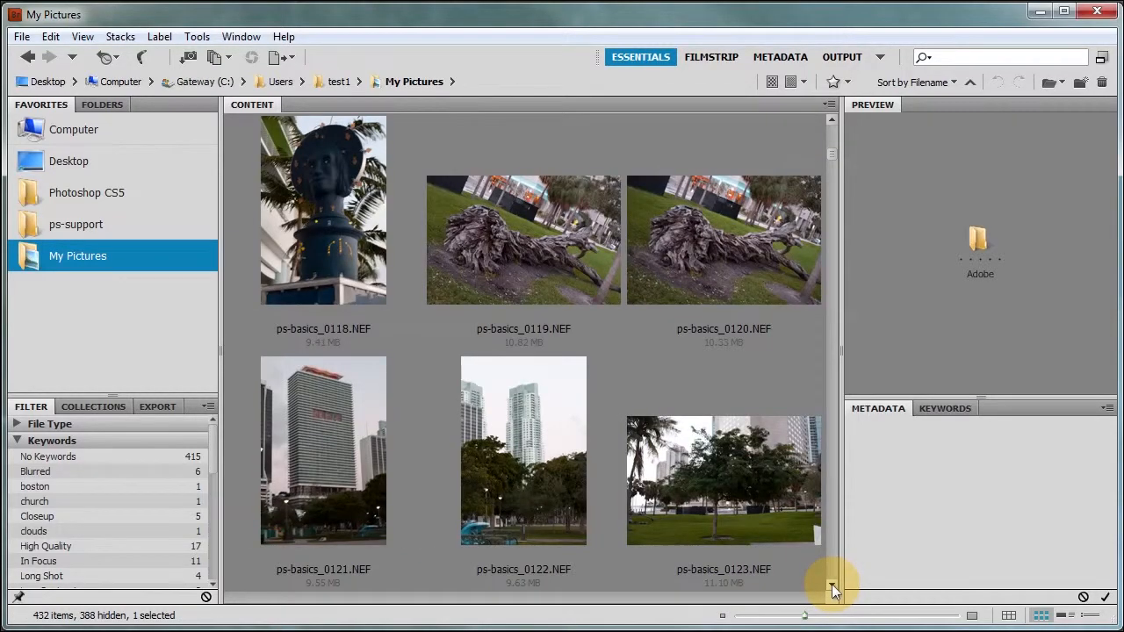
pyautogui.click(831, 584)
pyautogui.click(832, 584)
pyautogui.click(832, 584)
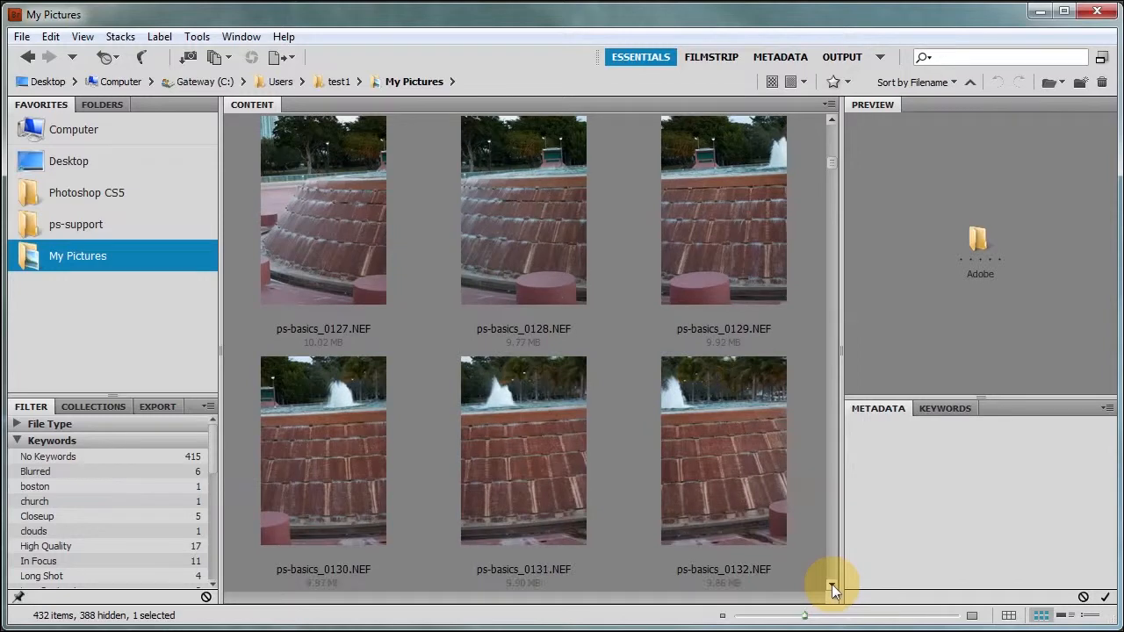
pyautogui.click(831, 584)
pyautogui.click(832, 584)
pyautogui.click(832, 585)
pyautogui.click(832, 584)
pyautogui.click(832, 584)
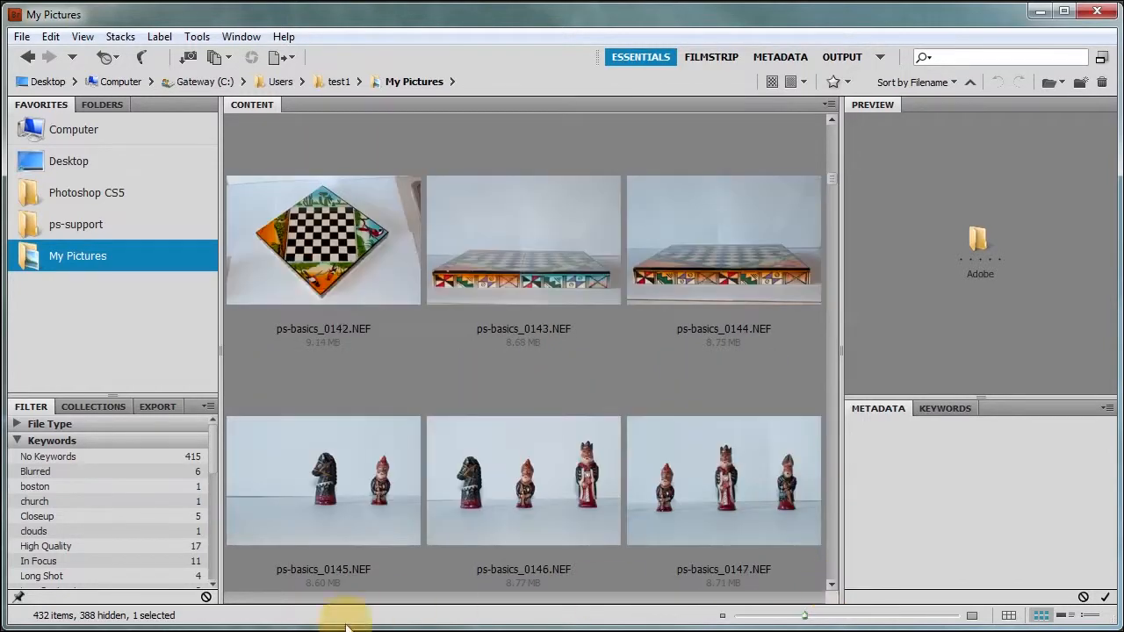